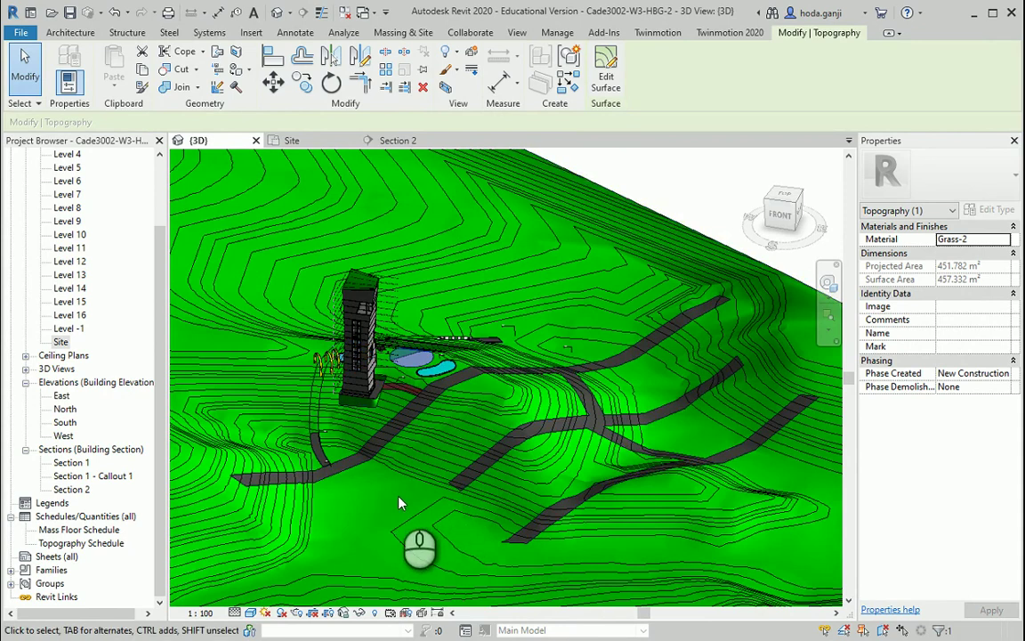
# - Open the Site floor plan view
pyautogui.scroll(2, 374, 481)
pyautogui.scroll(2, 356, 454)
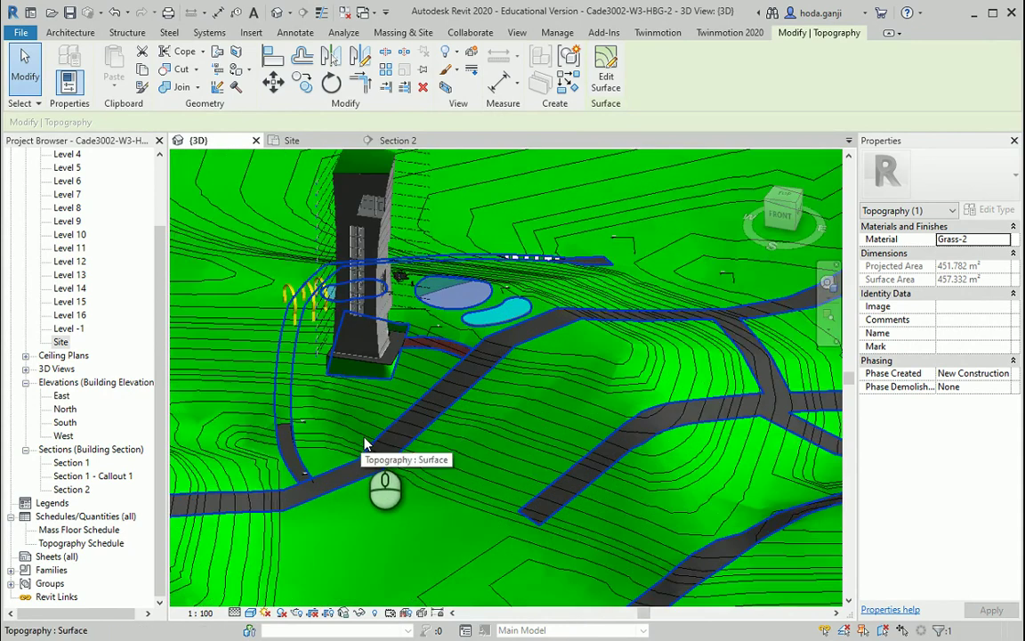
pyautogui.scroll(2, 485, 377)
pyautogui.scroll(2, 509, 379)
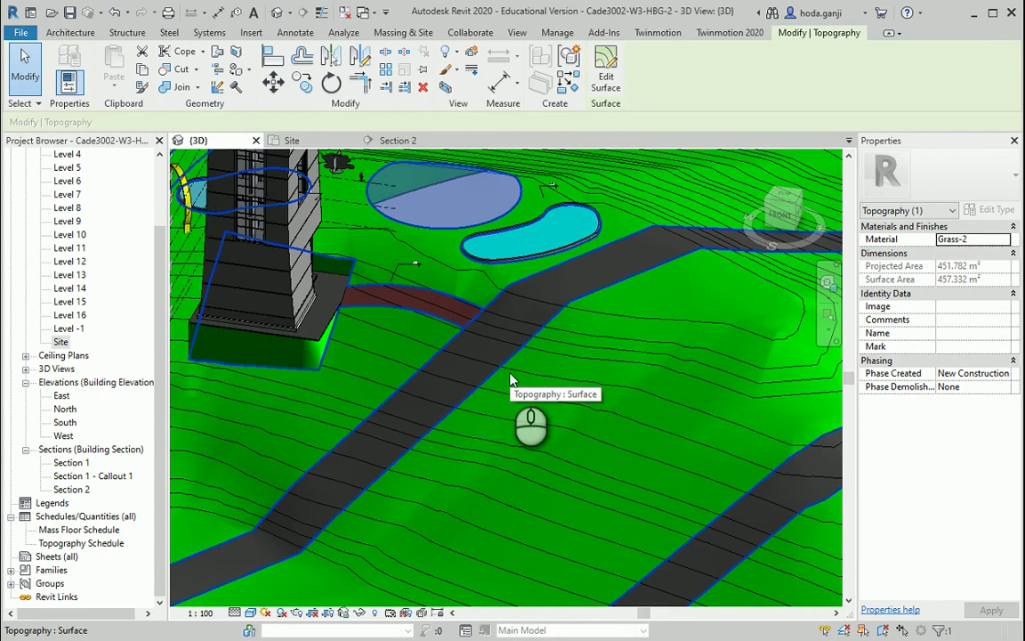
pyautogui.scroll(2, 578, 309)
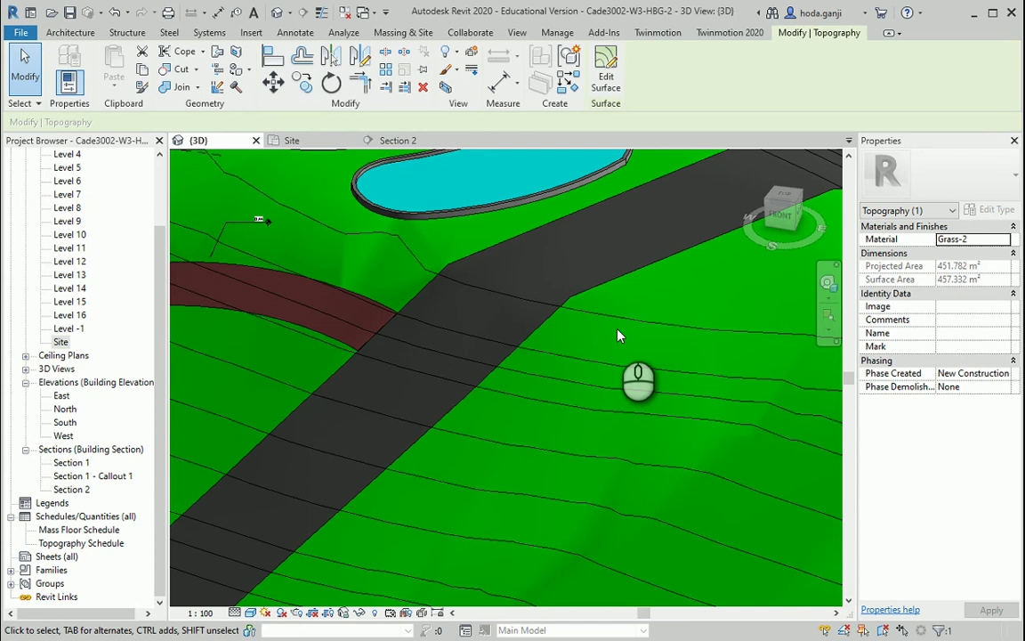
pyautogui.scroll(-2, 513, 363)
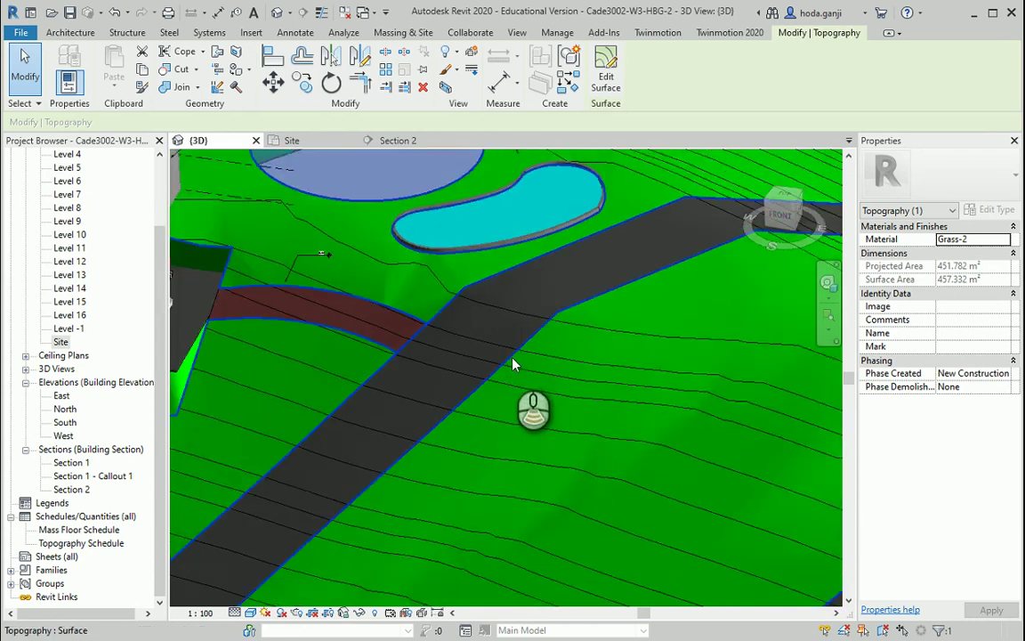
pyautogui.scroll(-3, 513, 363)
pyautogui.scroll(-1, 474, 348)
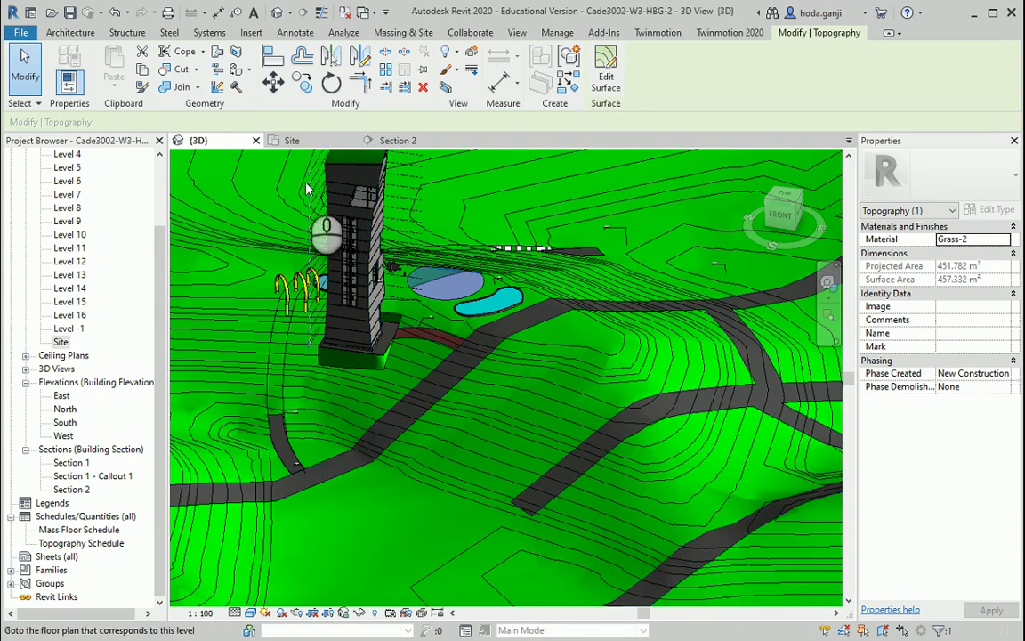
pyautogui.click(298, 141)
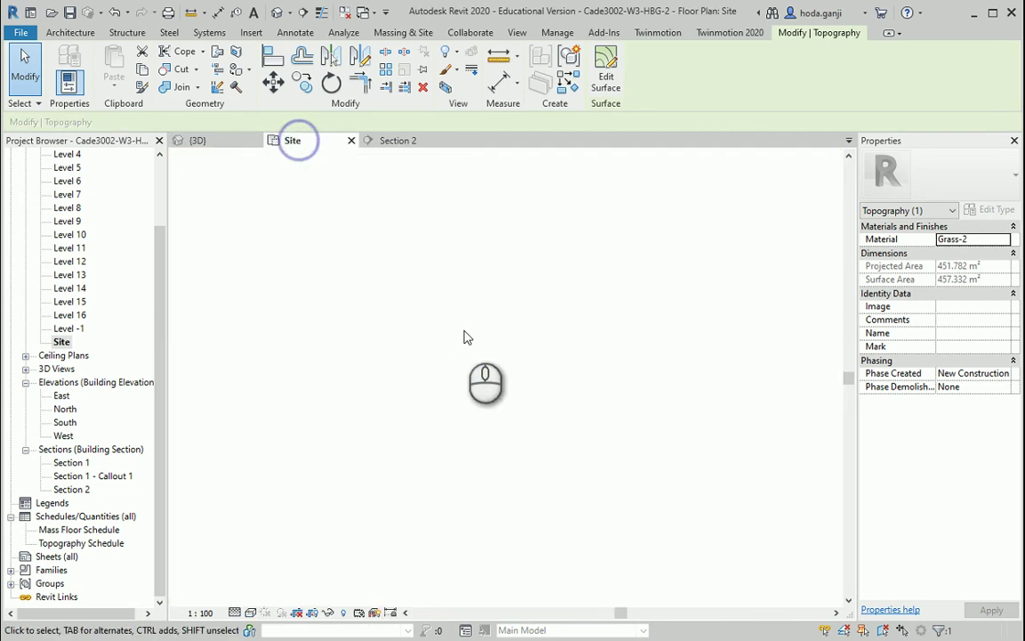
# - Start Split Surface from the Massing & Site tools
pyautogui.scroll(2, 548, 466)
pyautogui.scroll(2, 548, 466)
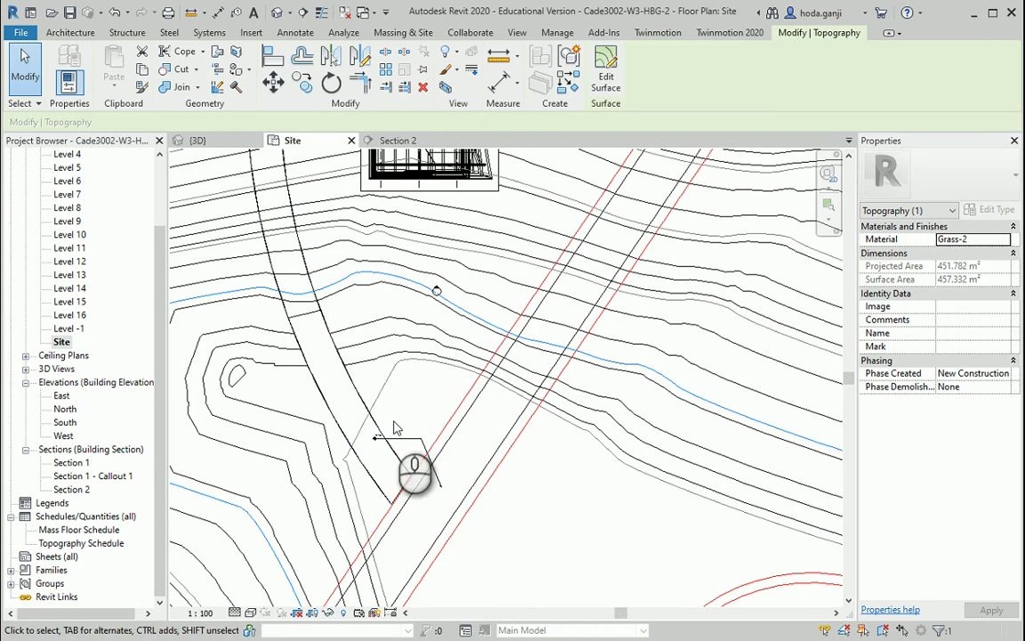
pyautogui.scroll(-2, 303, 525)
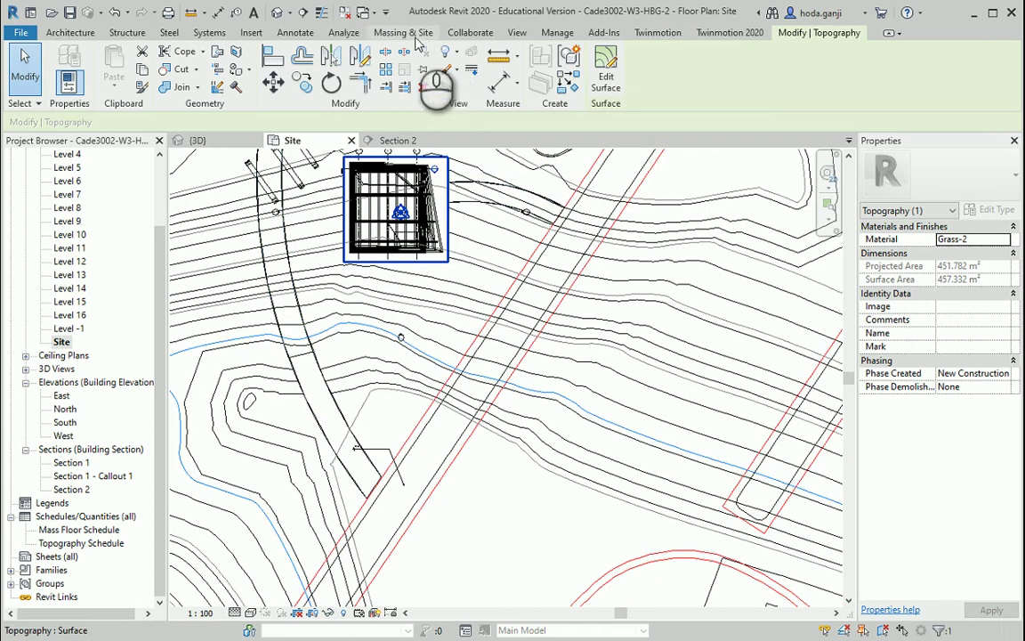
pyautogui.click(404, 33)
pyautogui.click(545, 82)
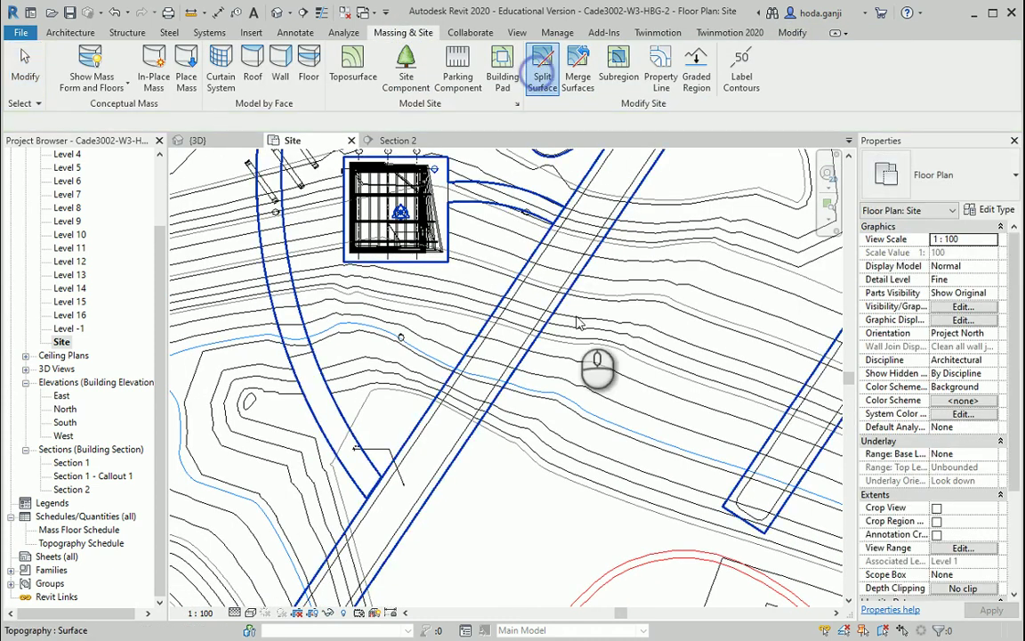
# - Choose the topography as the surface to split and sketch with Pick Lines
pyautogui.click(609, 337)
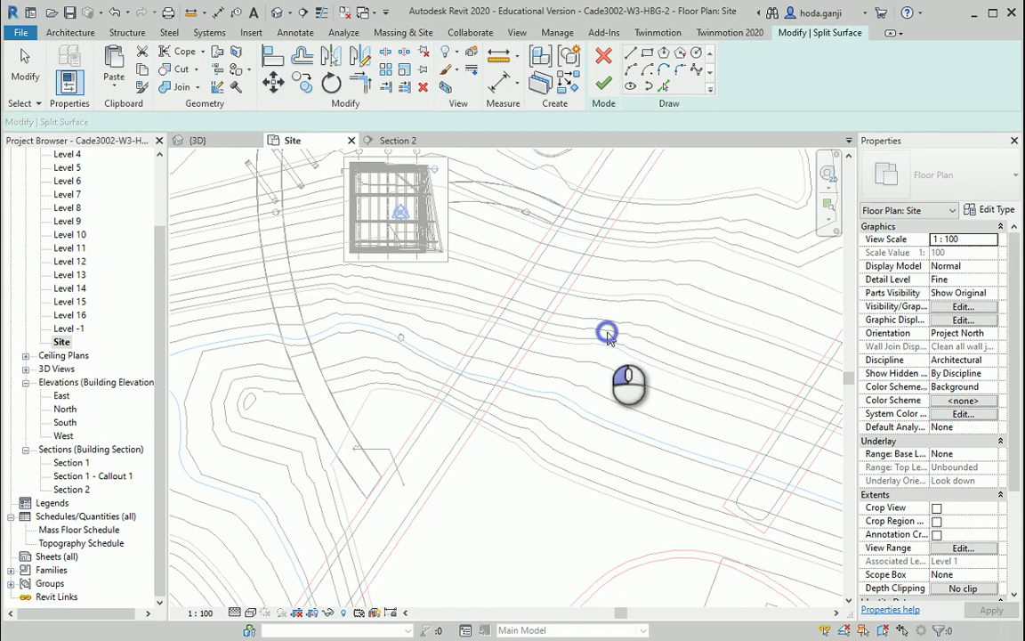
pyautogui.click(665, 89)
pyautogui.scroll(-3, 480, 464)
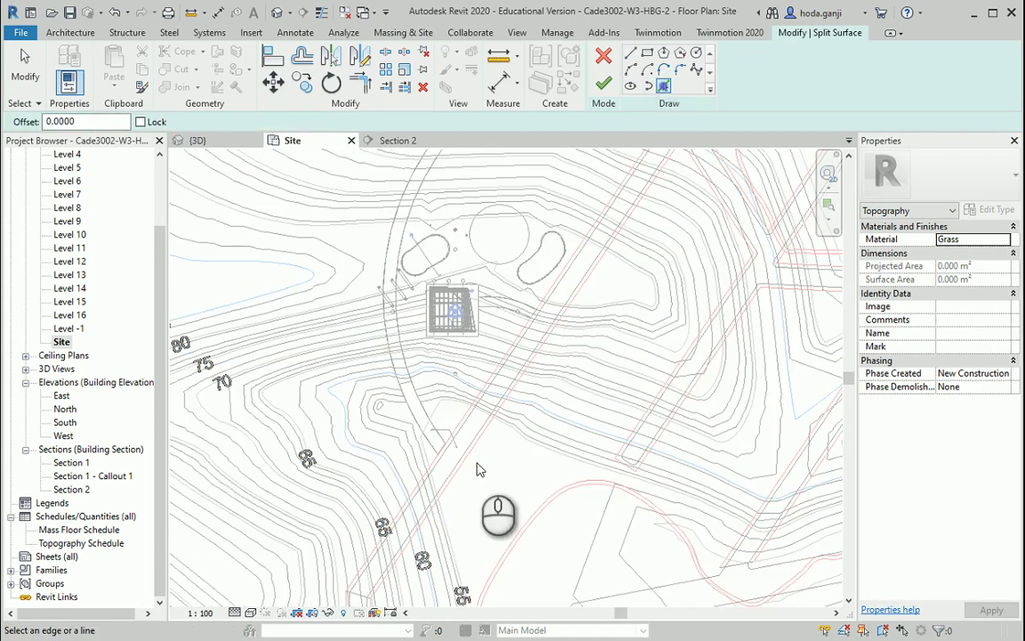
pyautogui.scroll(2, 446, 521)
pyautogui.scroll(-3, 449, 488)
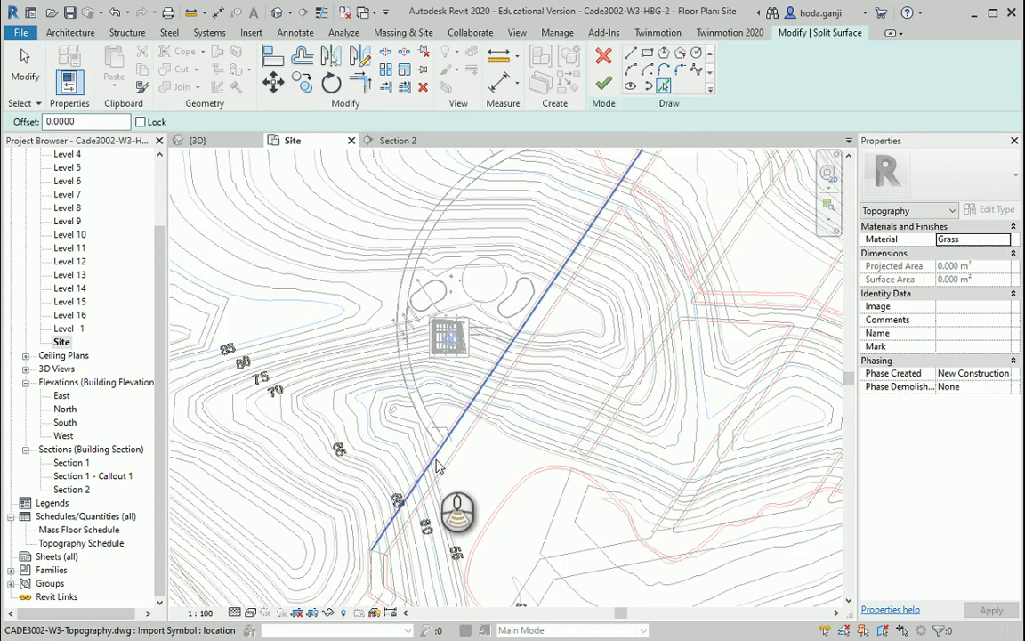
pyautogui.scroll(-1, 380, 549)
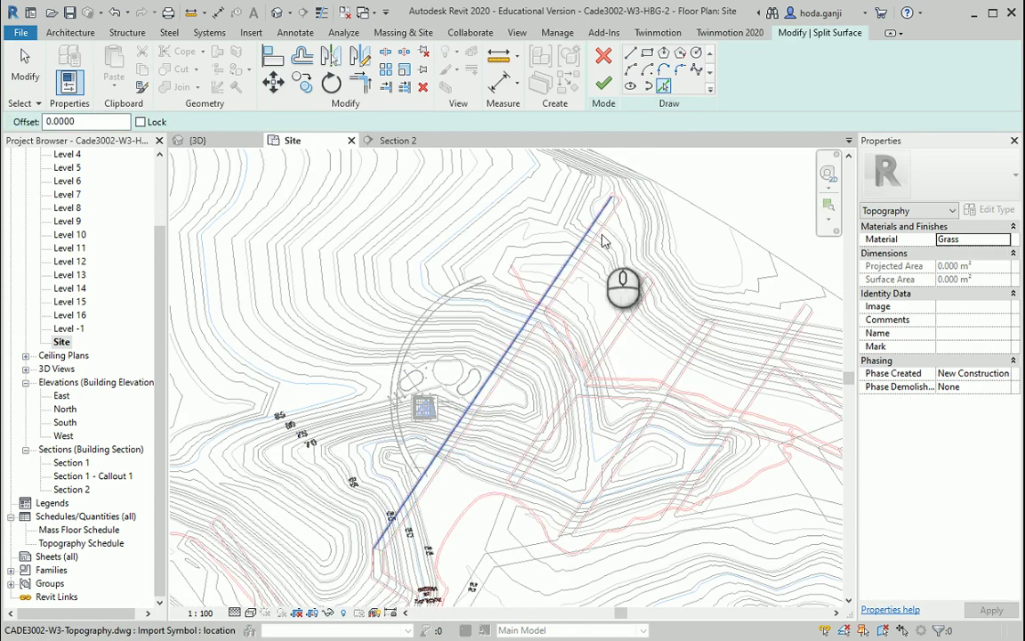
pyautogui.scroll(2, 412, 530)
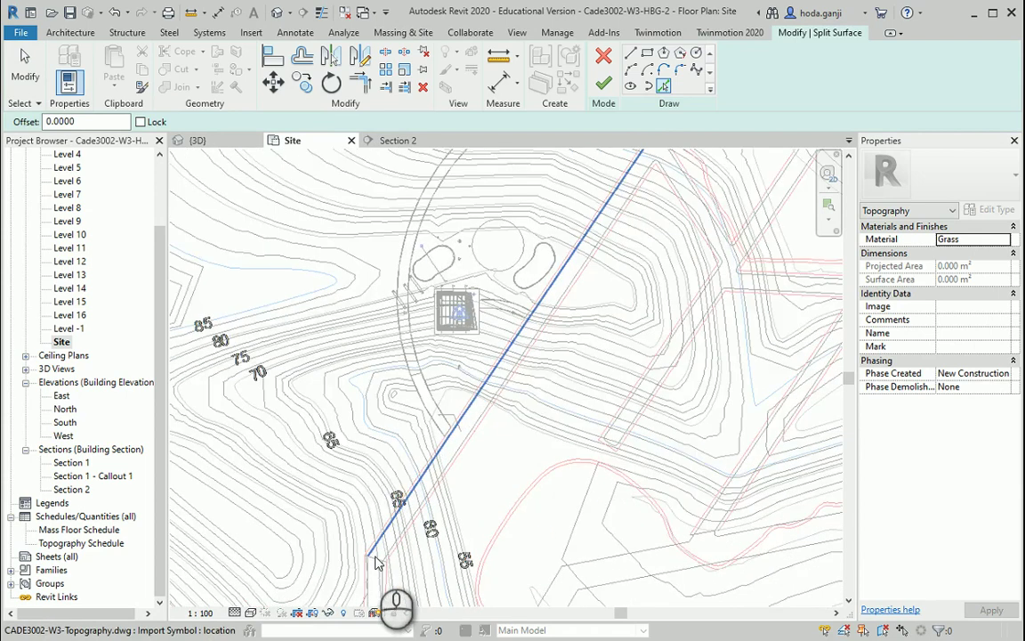
pyautogui.scroll(2, 377, 553)
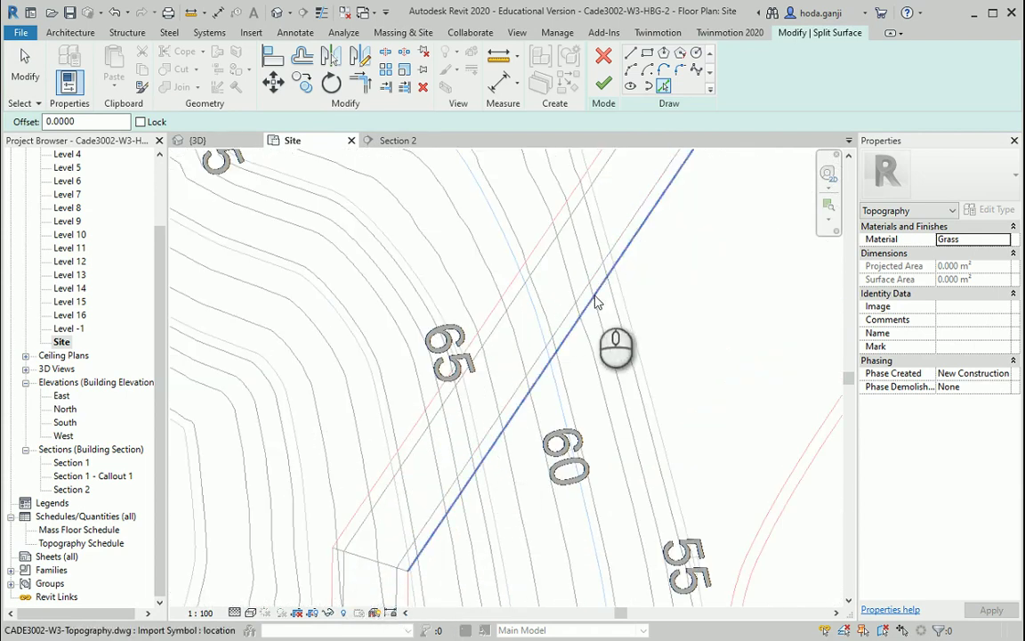
pyautogui.scroll(-1, 488, 498)
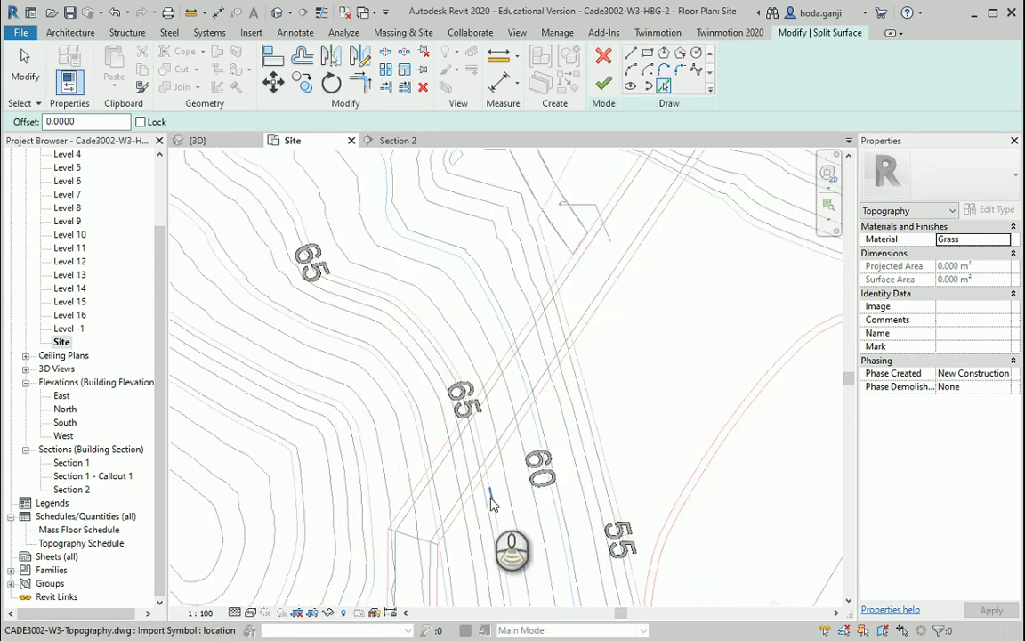
pyautogui.scroll(-1, 556, 393)
pyautogui.scroll(1, 544, 403)
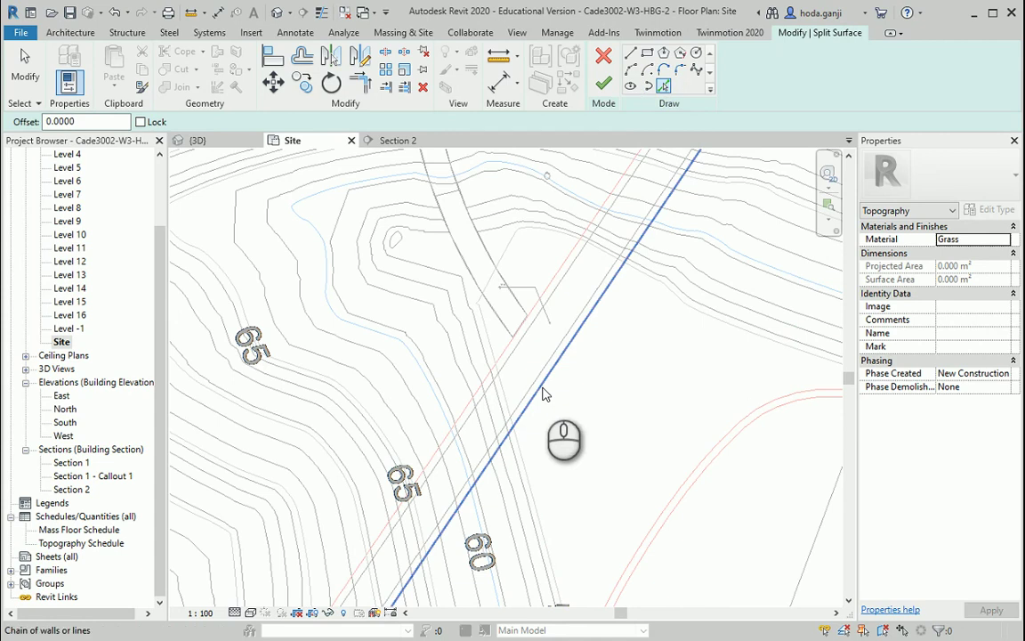
# - Pick the two diagonal road edge lines as the split boundary
pyautogui.click(542, 387)
pyautogui.scroll(-3, 525, 409)
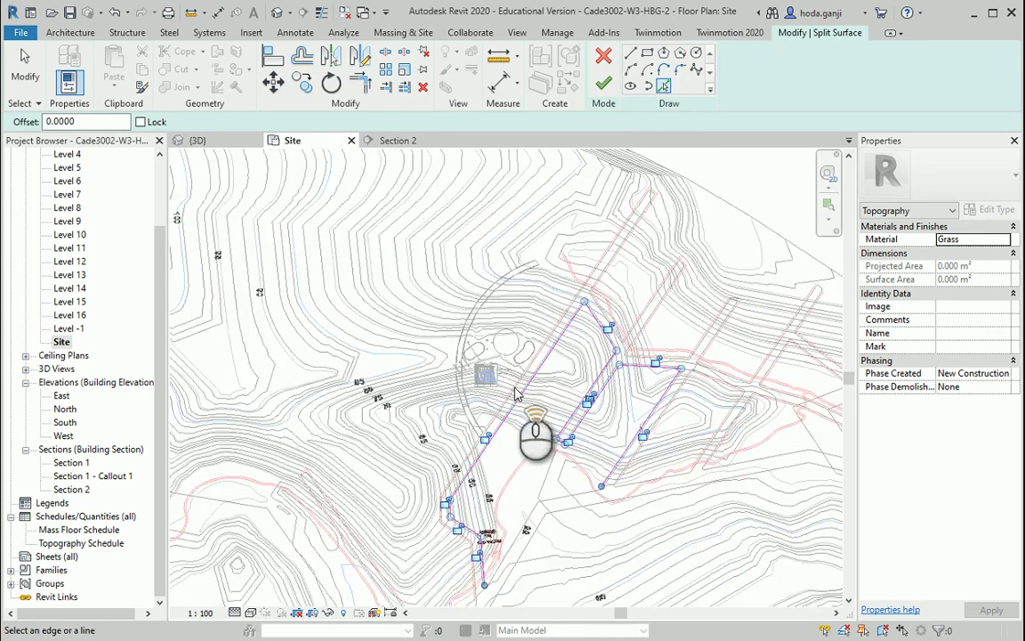
pyautogui.scroll(3, 480, 454)
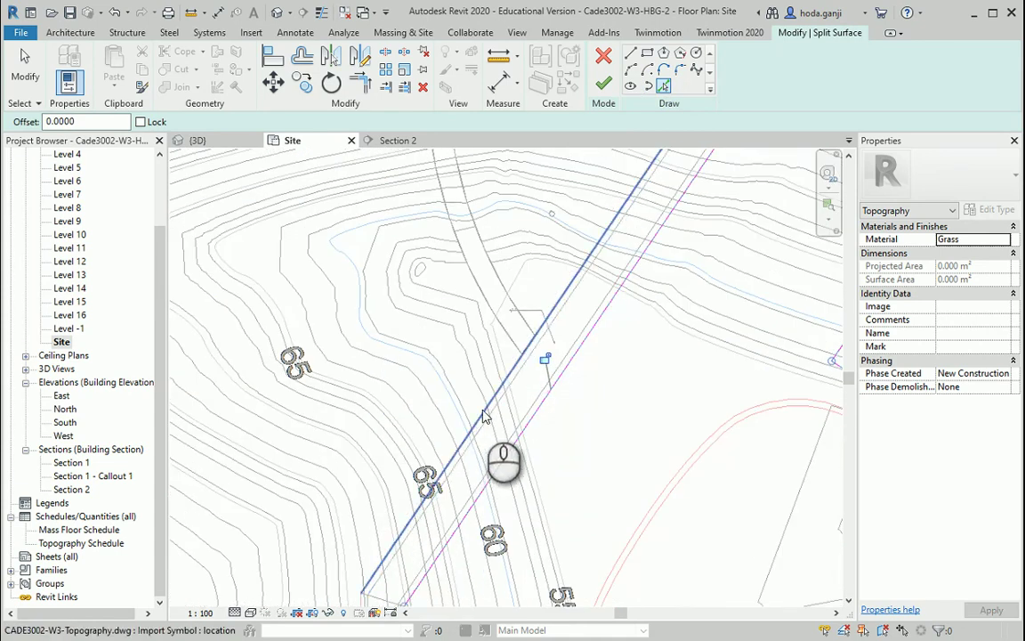
pyautogui.click(546, 306)
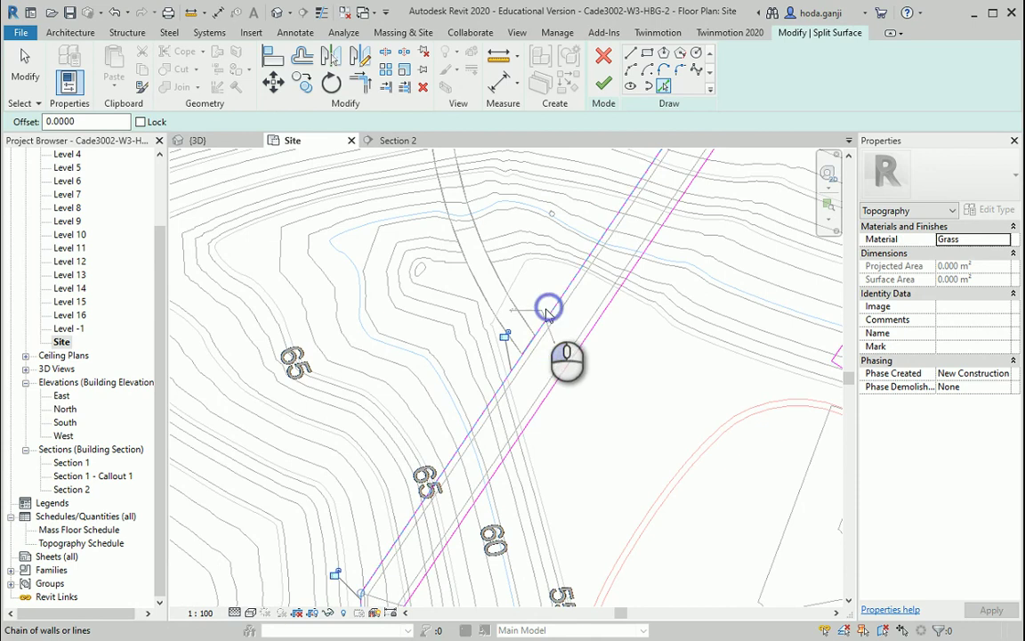
pyautogui.scroll(2, 569, 267)
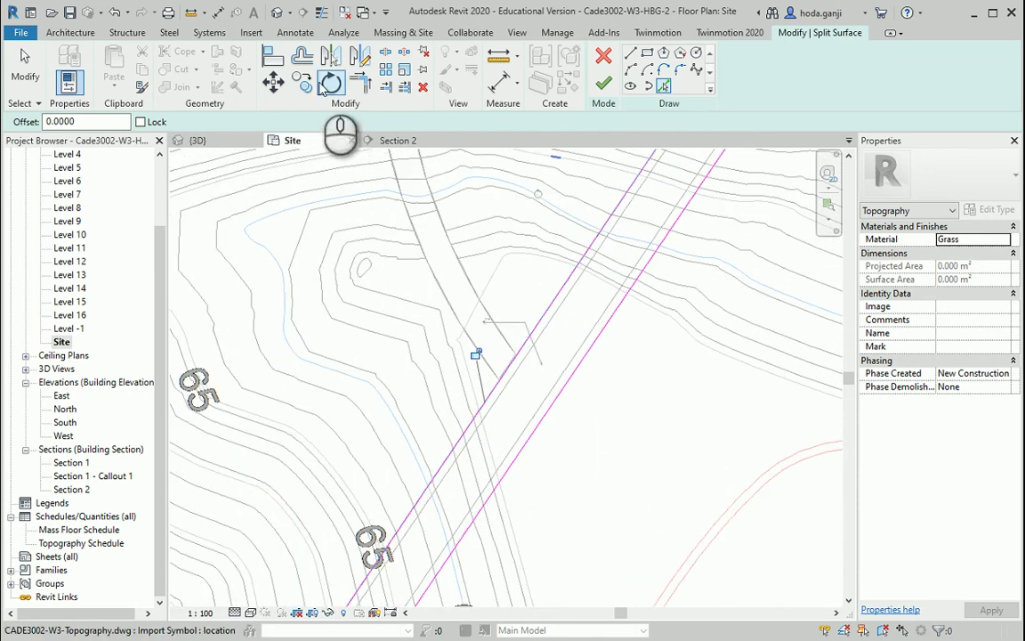
# - Offset the picked road edge lines to outline the pavement strips, replacing the 1.2 distance
pyautogui.click(302, 56)
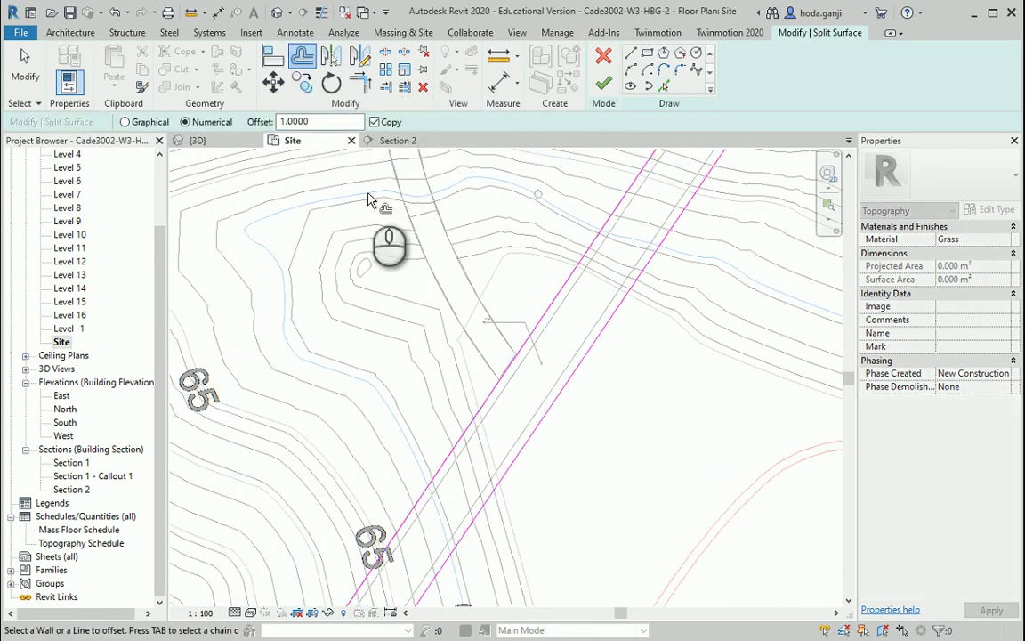
pyautogui.scroll(1, 571, 388)
pyautogui.click(571, 388)
pyautogui.scroll(3, 588, 391)
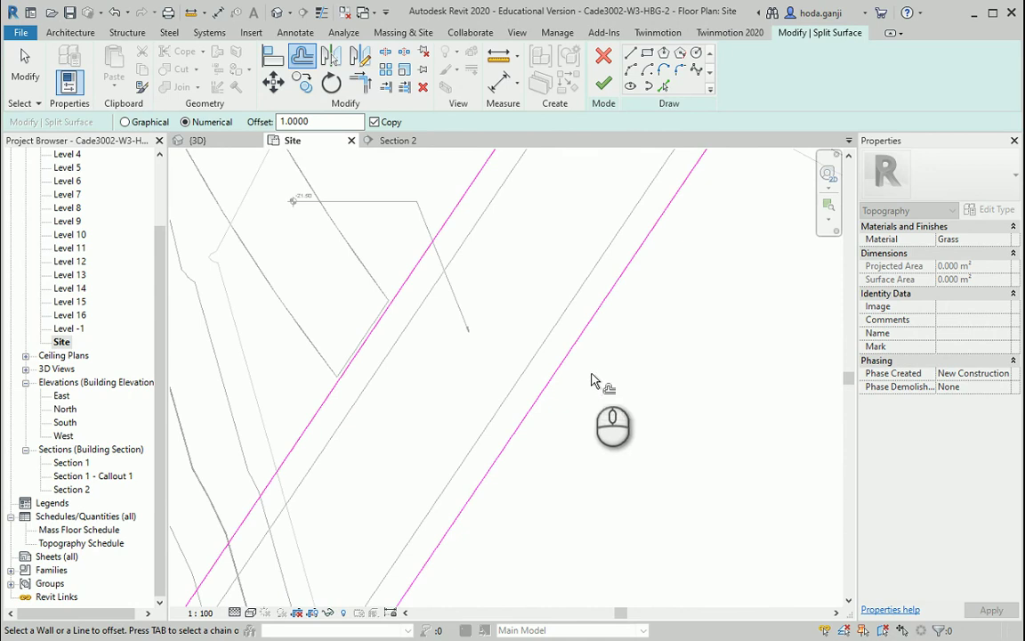
pyautogui.moveTo(326, 122); pyautogui.dragTo(223, 134)
pyautogui.write('1.2000')
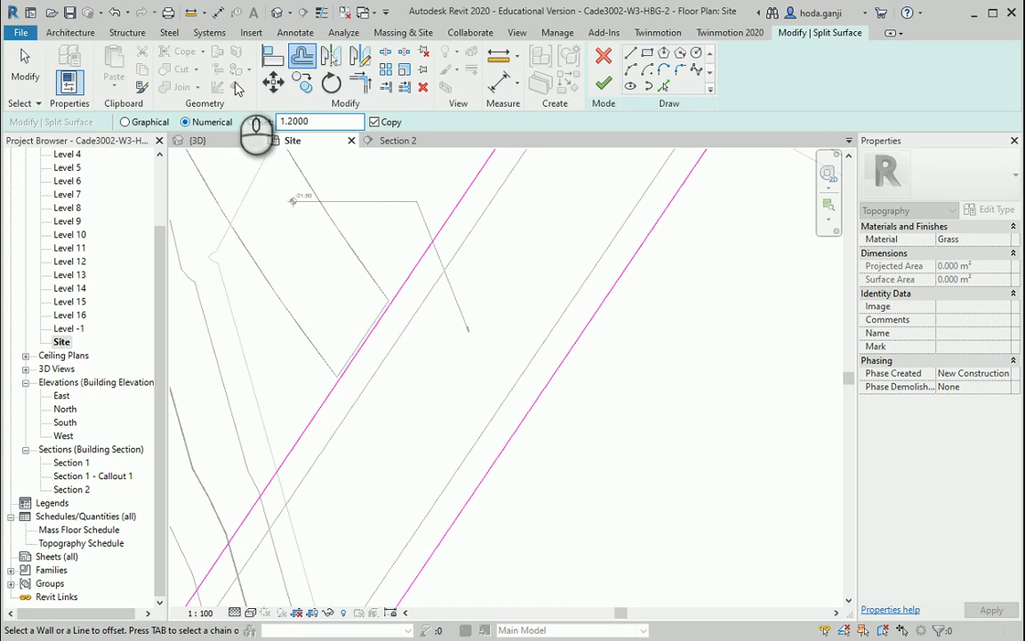
pyautogui.moveTo(326, 122); pyautogui.dragTo(226, 135)
pyautogui.write('1.5000')
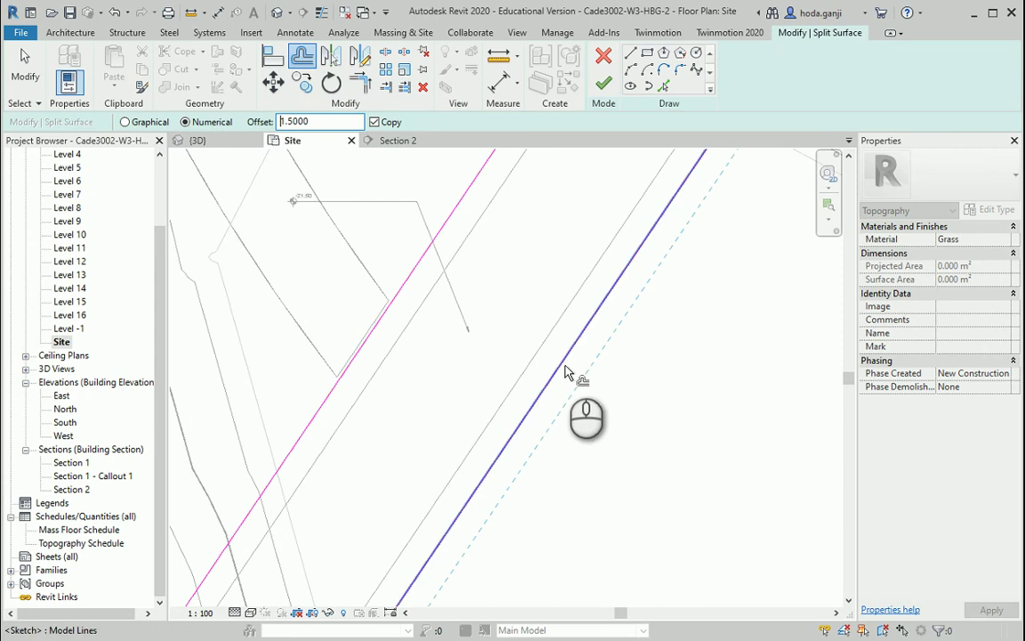
pyautogui.scroll(-2, 566, 372)
pyautogui.scroll(-3, 549, 469)
pyautogui.scroll(-2, 494, 480)
pyautogui.scroll(3, 666, 312)
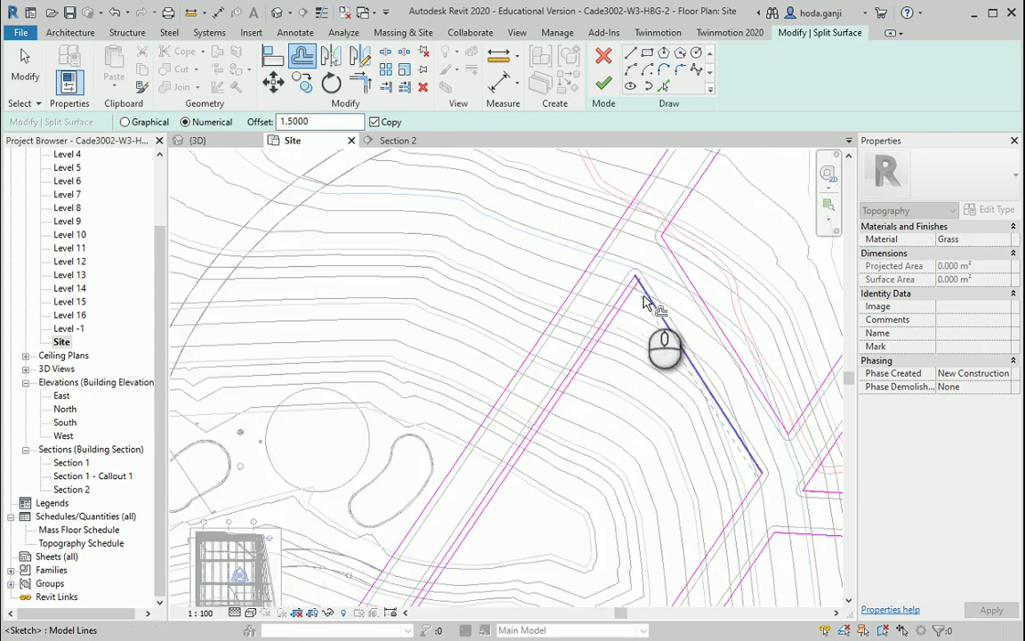
pyautogui.scroll(2, 644, 301)
pyautogui.scroll(1, 607, 287)
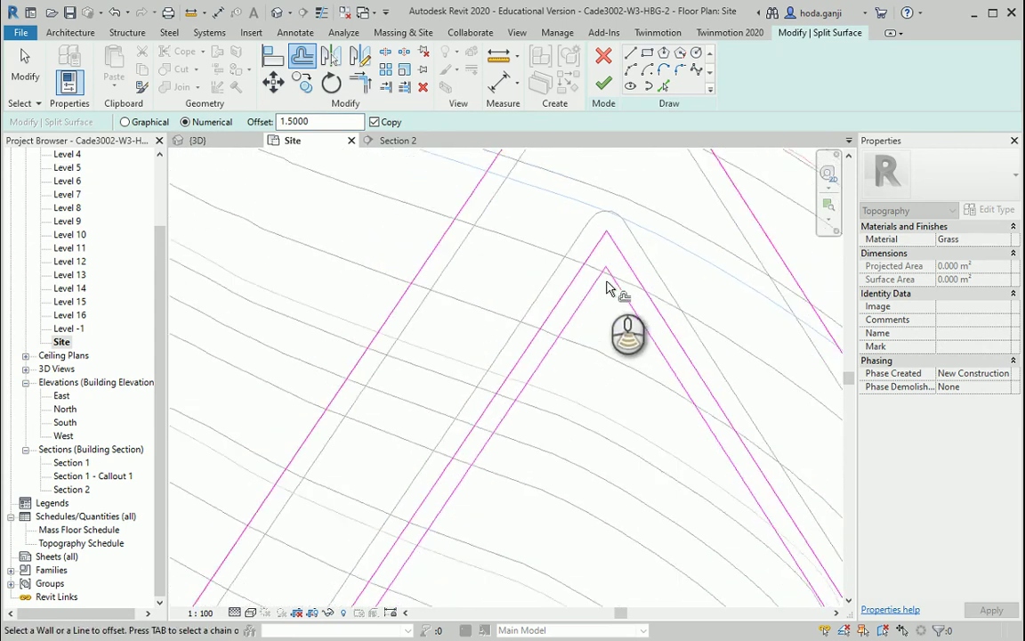
pyautogui.scroll(-3, 607, 287)
pyautogui.press('Escape')
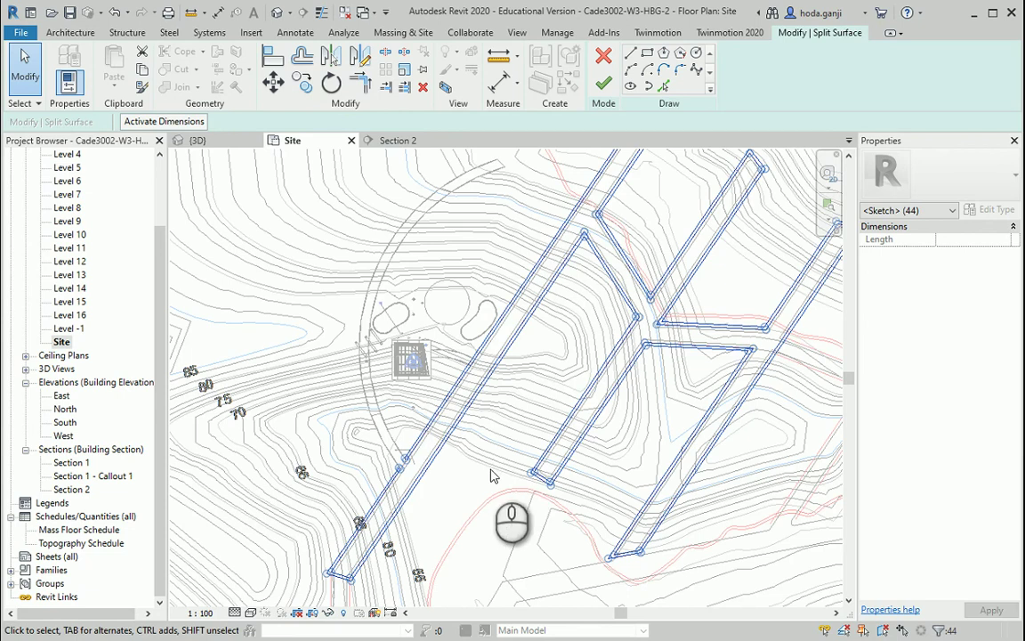
# - Zoom around the sketch to check the offset strip outlines
pyautogui.scroll(3, 392, 544)
pyautogui.scroll(2, 418, 457)
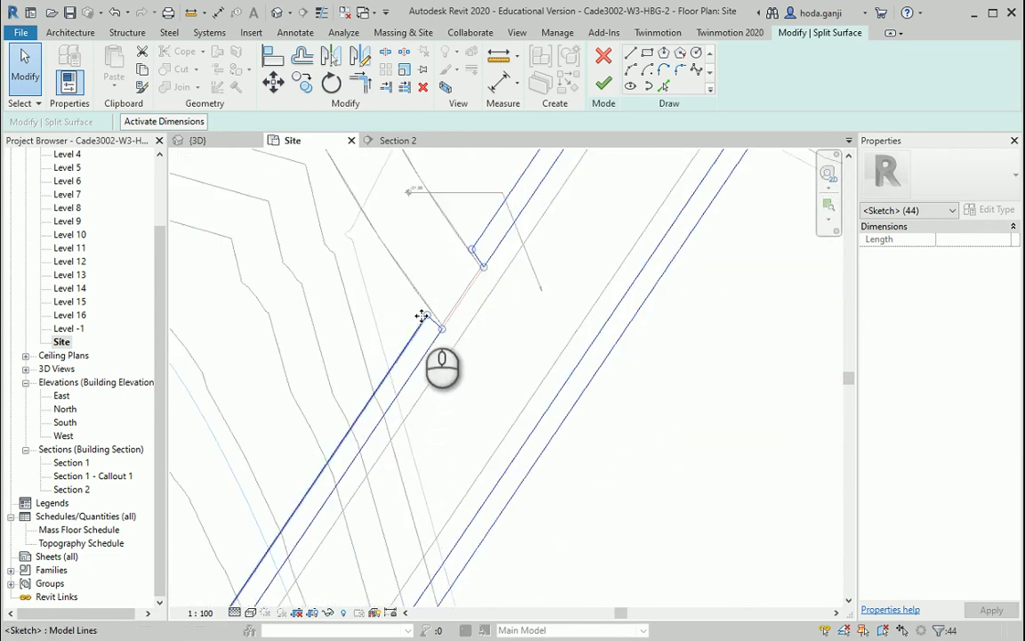
pyautogui.scroll(-1, 390, 481)
pyautogui.scroll(-2, 375, 490)
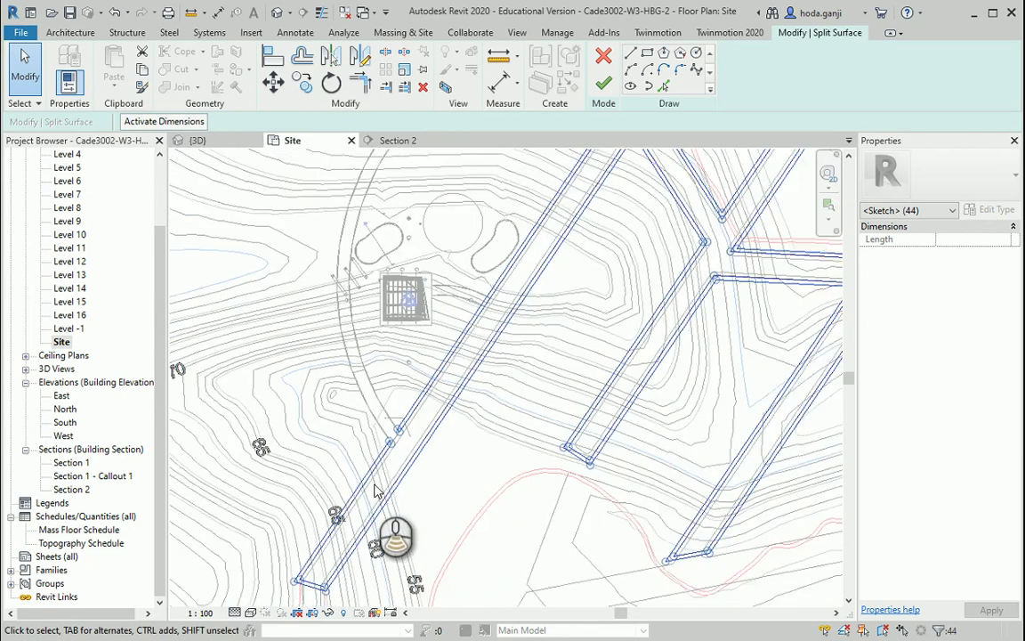
pyautogui.scroll(-2, 392, 503)
pyautogui.scroll(3, 392, 515)
pyautogui.scroll(-2, 369, 549)
pyautogui.scroll(-1, 431, 551)
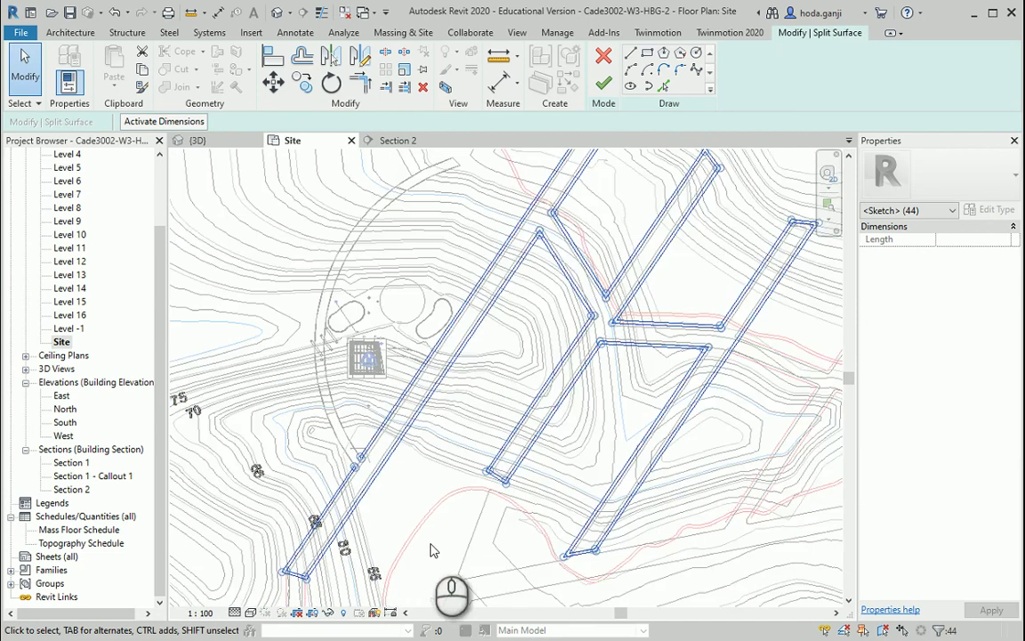
pyautogui.scroll(-2, 430, 551)
pyautogui.scroll(-1, 423, 451)
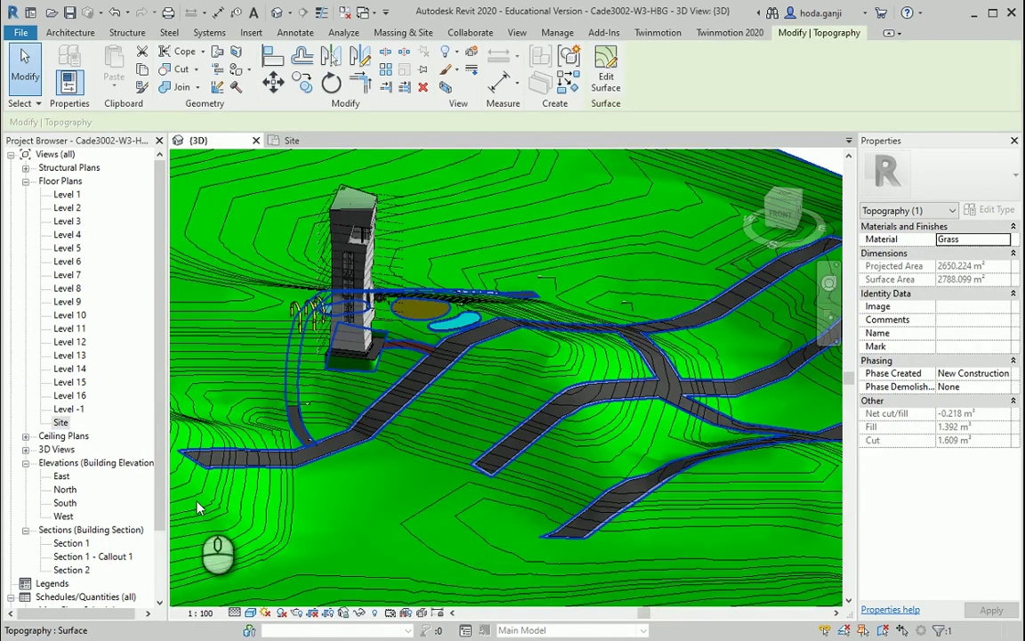
# - Zoom into the 3D pavement paths and select the topography surface
pyautogui.scroll(3, 199, 507)
pyautogui.scroll(3, 498, 397)
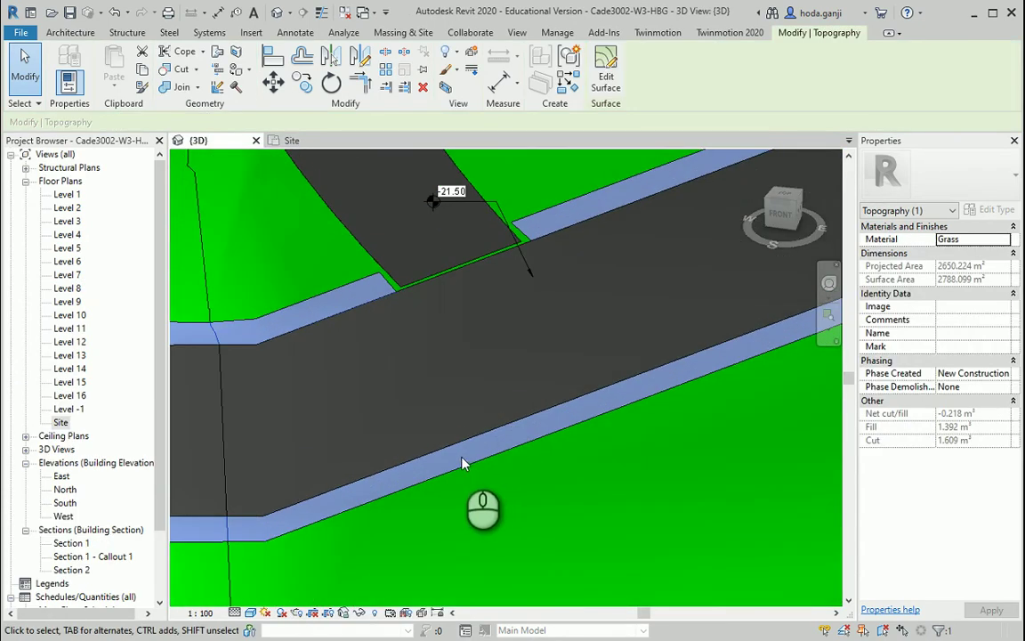
pyautogui.scroll(-3, 388, 457)
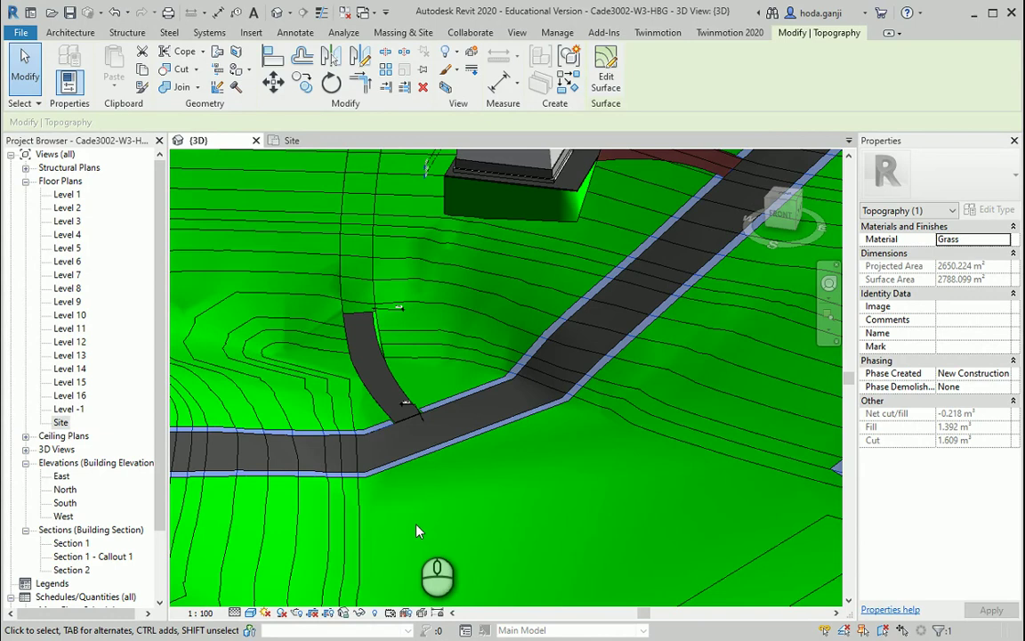
pyautogui.scroll(2, 416, 498)
pyautogui.scroll(2, 413, 463)
pyautogui.scroll(1, 417, 481)
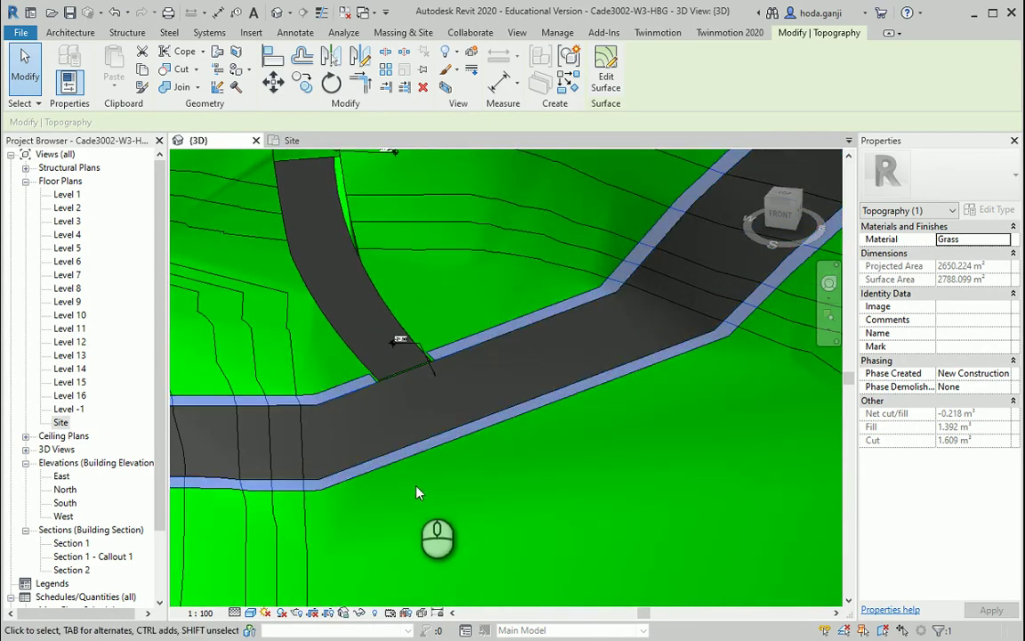
pyautogui.click(297, 615)
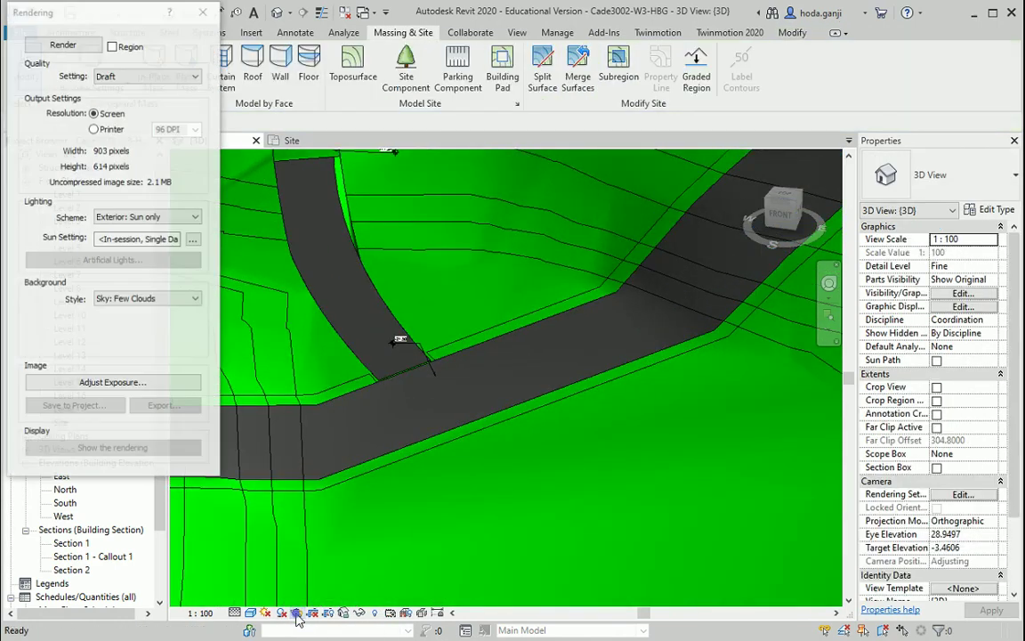
pyautogui.click(212, 11)
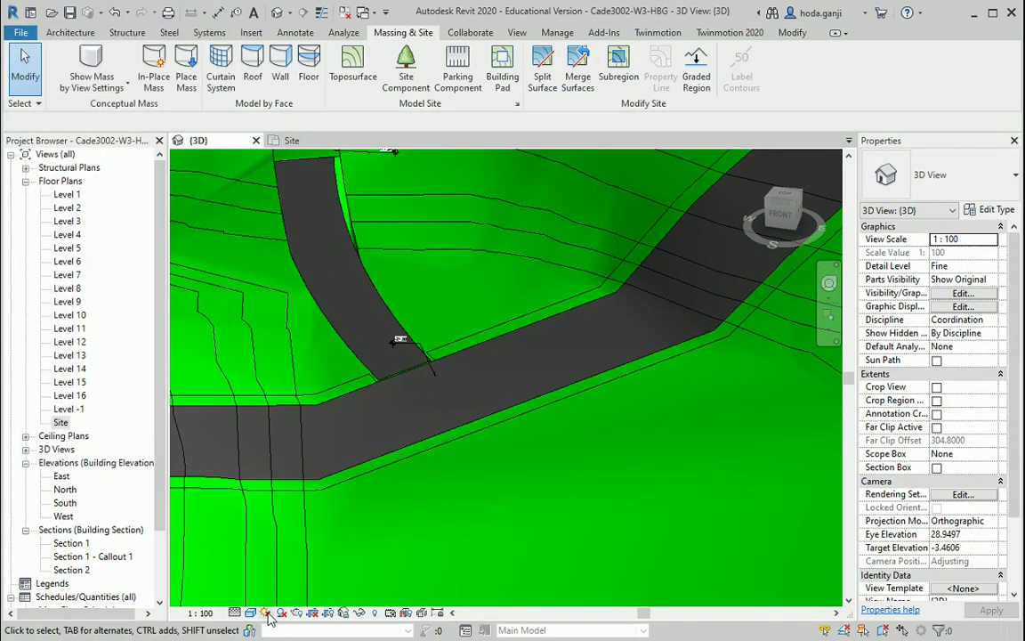
pyautogui.click(412, 449)
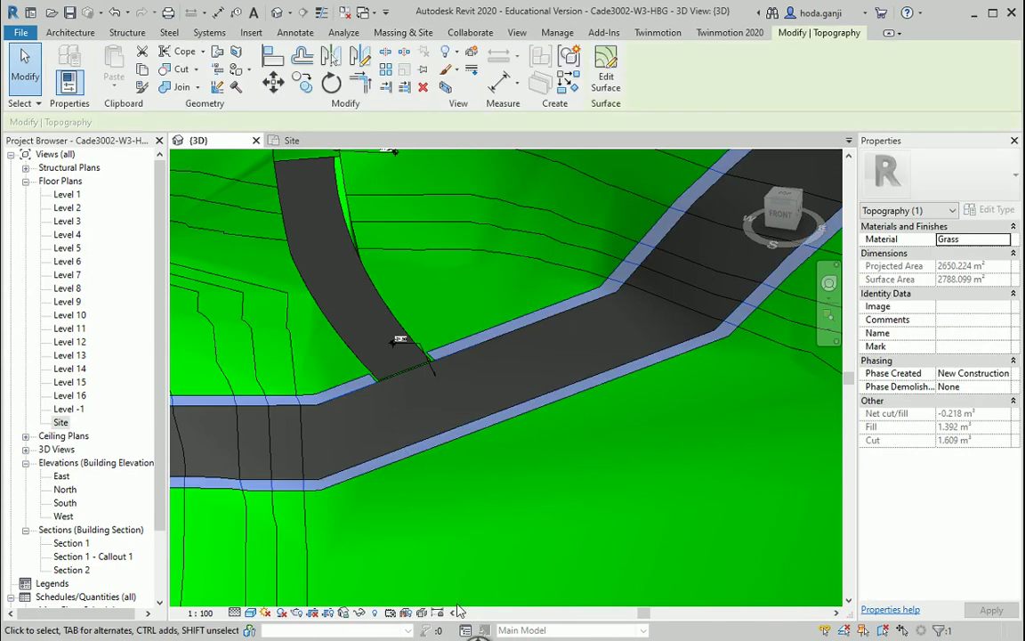
# - Isolate the selected topography with Isolate Element and orbit to inspect the strips
pyautogui.click(360, 612)
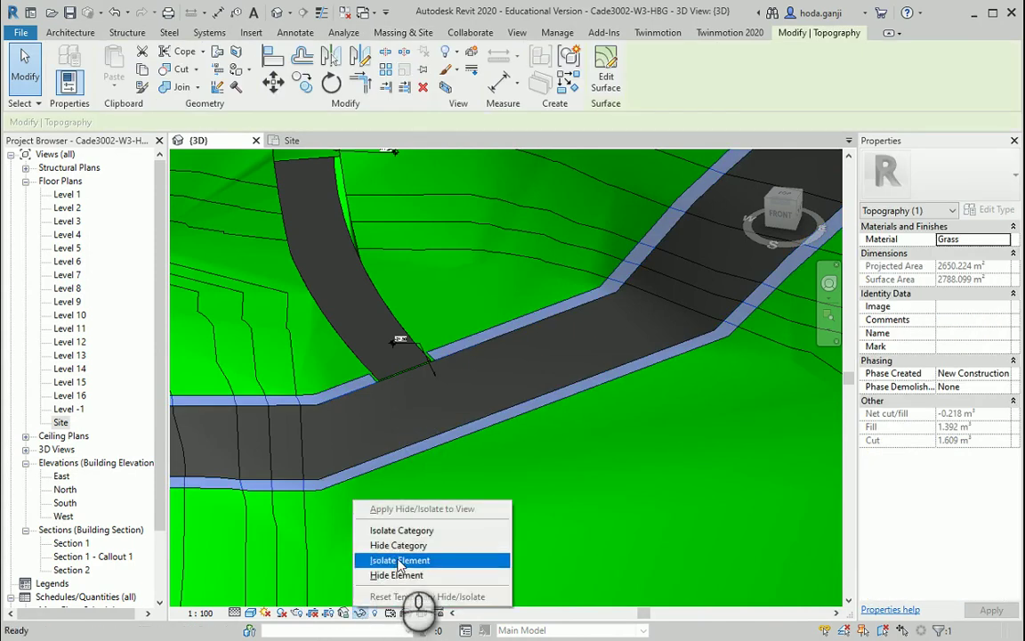
pyautogui.click(391, 558)
pyautogui.scroll(-3, 412, 448)
pyautogui.scroll(-2, 549, 441)
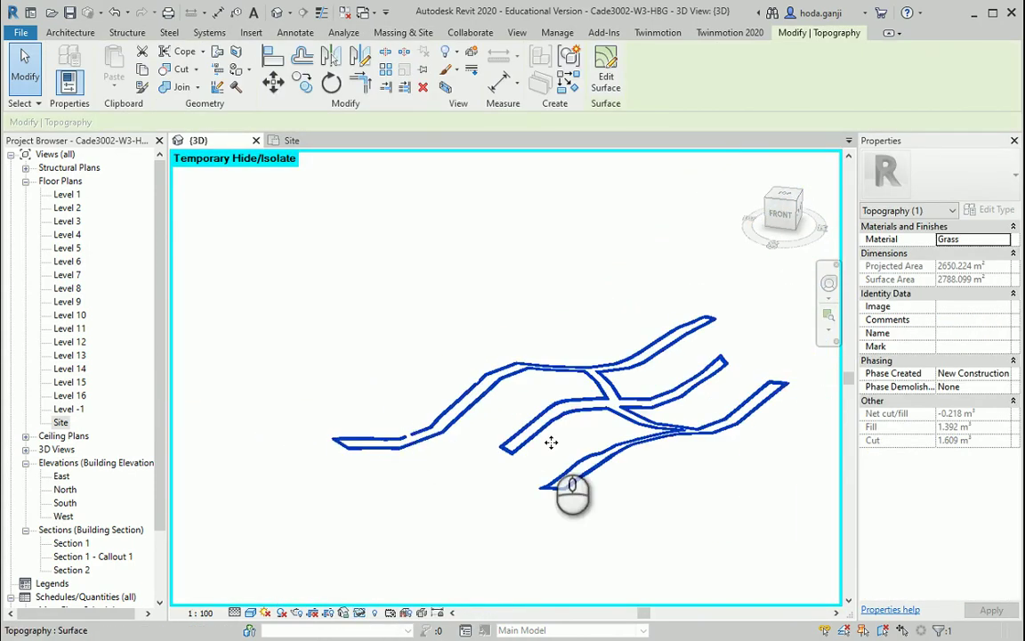
pyautogui.scroll(3, 485, 448)
pyautogui.scroll(3, 496, 494)
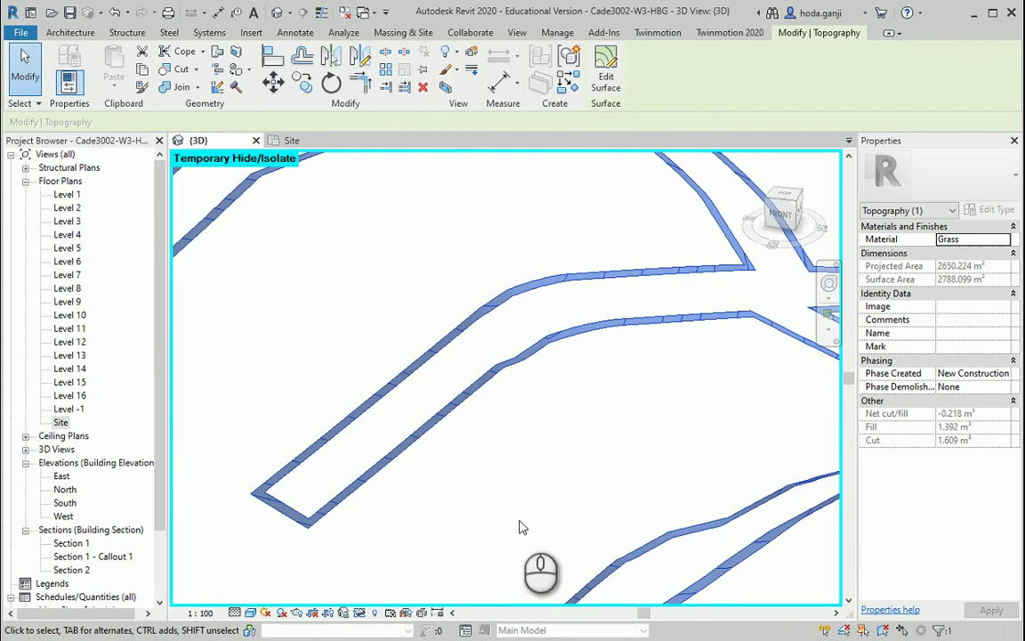
pyautogui.scroll(-2, 547, 511)
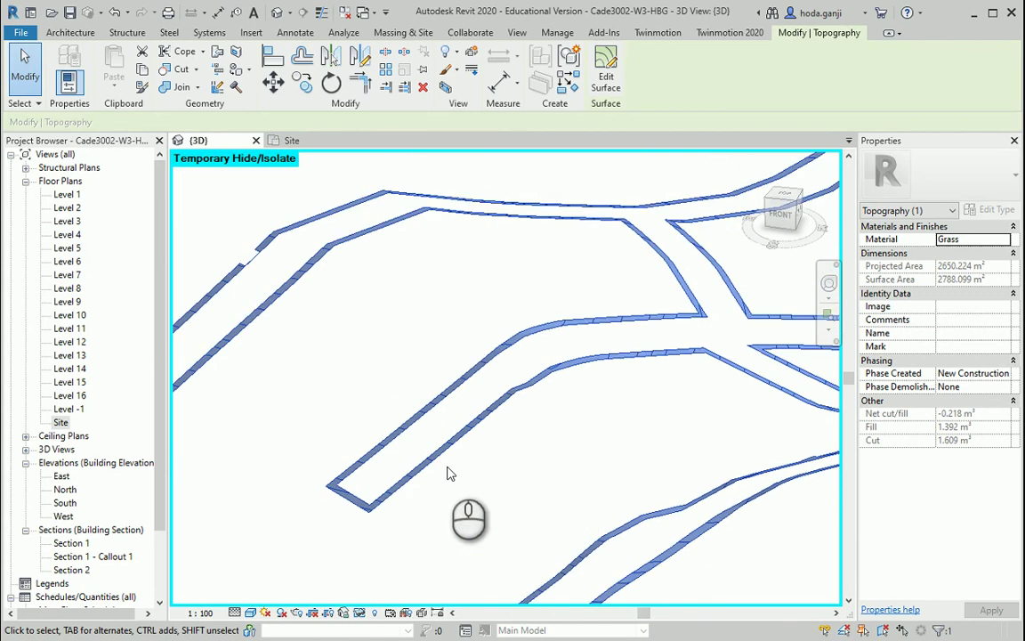
pyautogui.scroll(-2, 450, 473)
pyautogui.scroll(-1, 412, 423)
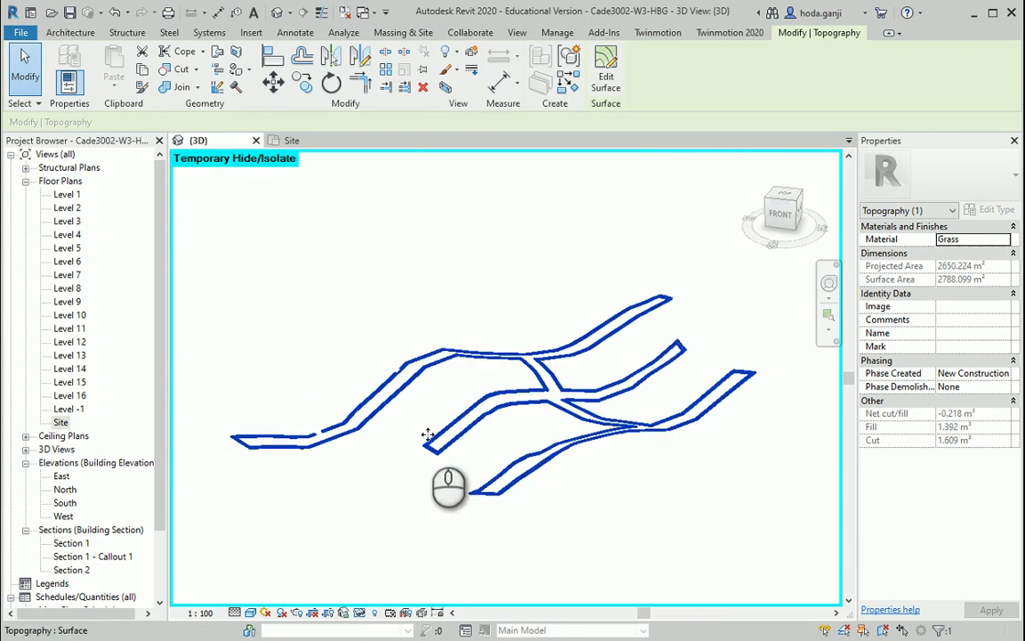
pyautogui.scroll(-1, 575, 349)
pyautogui.keyDown('shift'); pyautogui.moveTo(576, 350); pyautogui.dragTo(487, 452, button='middle'); pyautogui.keyUp('shift')
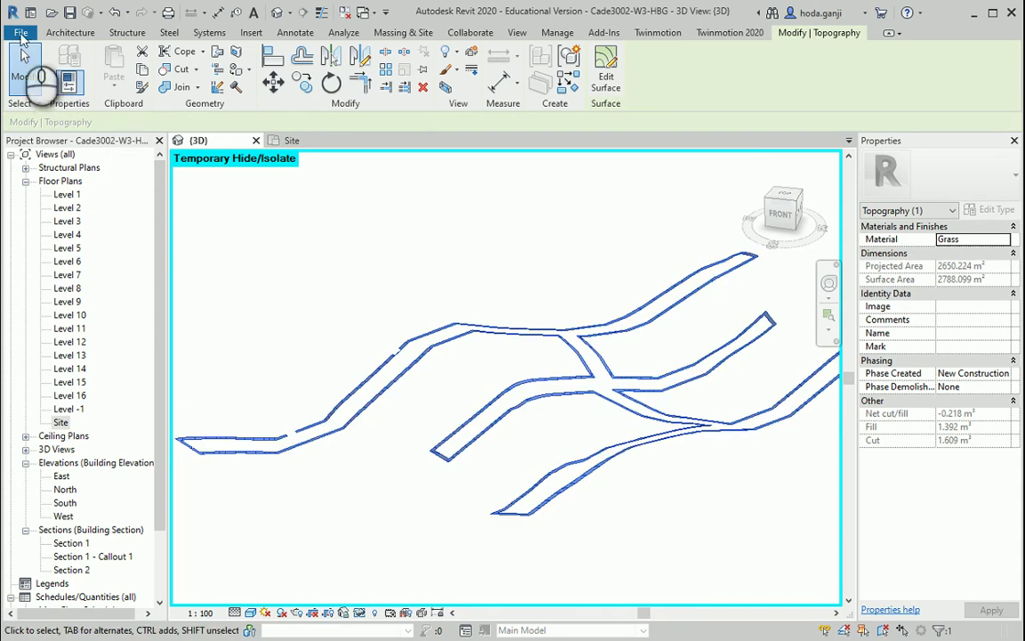
# - Export the 3D view as DWG named Pavement, keeping temporary isolation on
pyautogui.click(21, 33)
pyautogui.moveTo(56, 248)
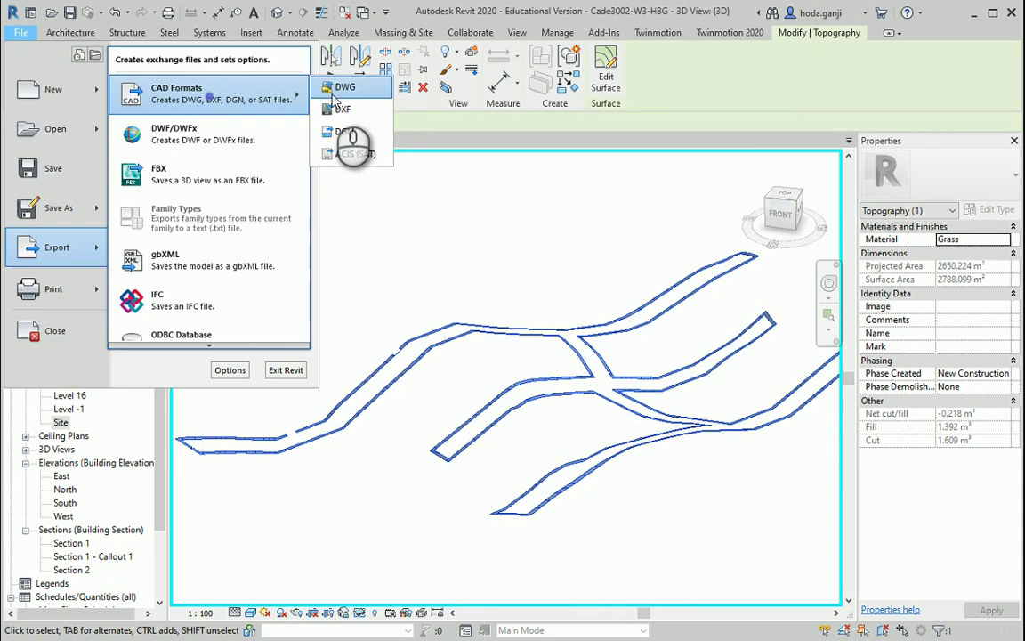
pyautogui.click(335, 89)
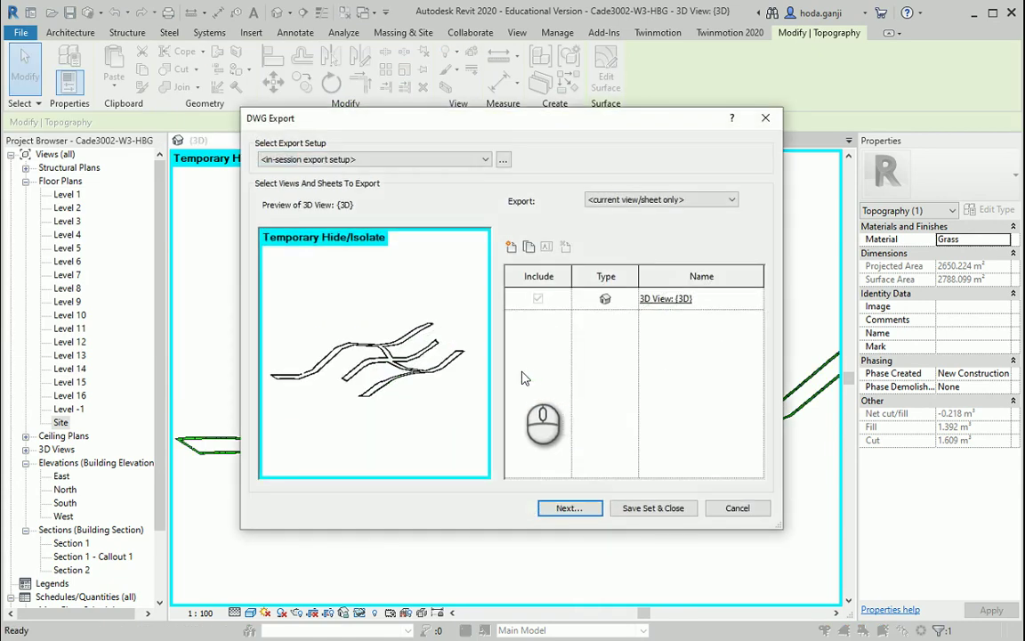
pyautogui.click(574, 508)
pyautogui.write('Pavement')
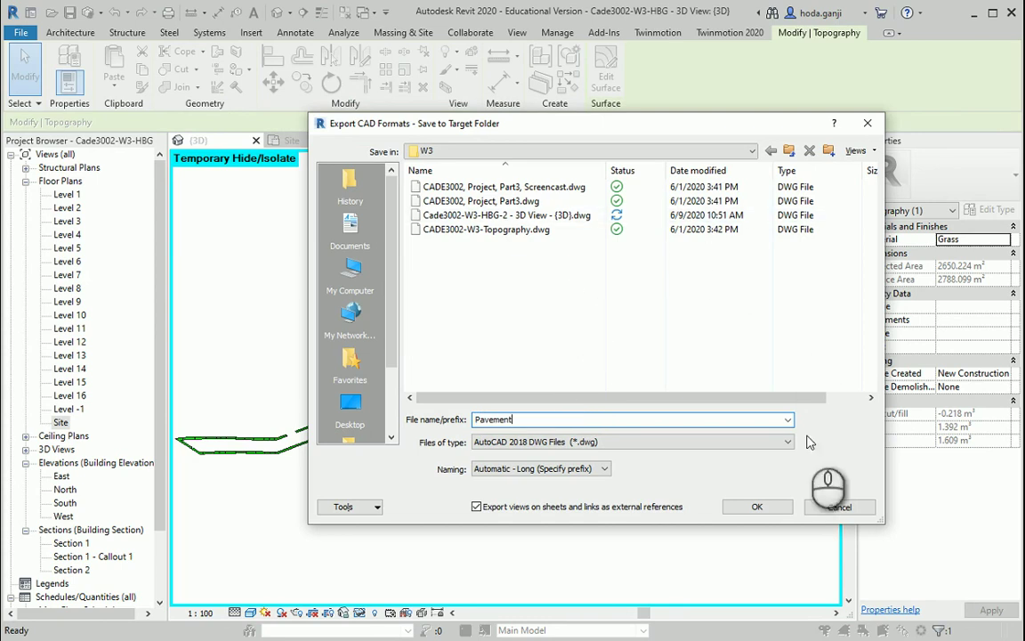
pyautogui.click(757, 507)
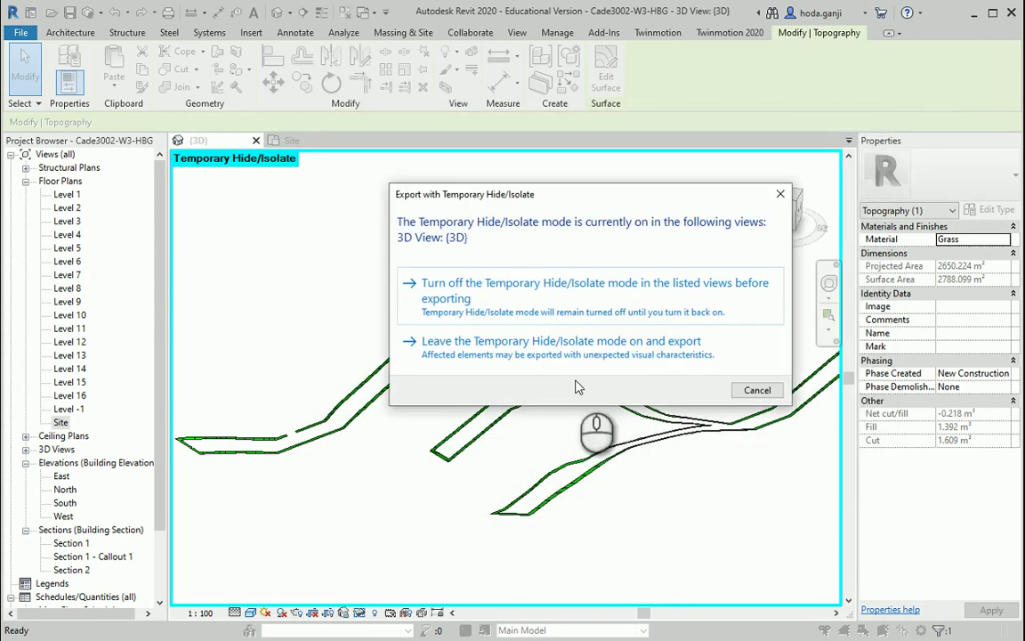
pyautogui.click(537, 347)
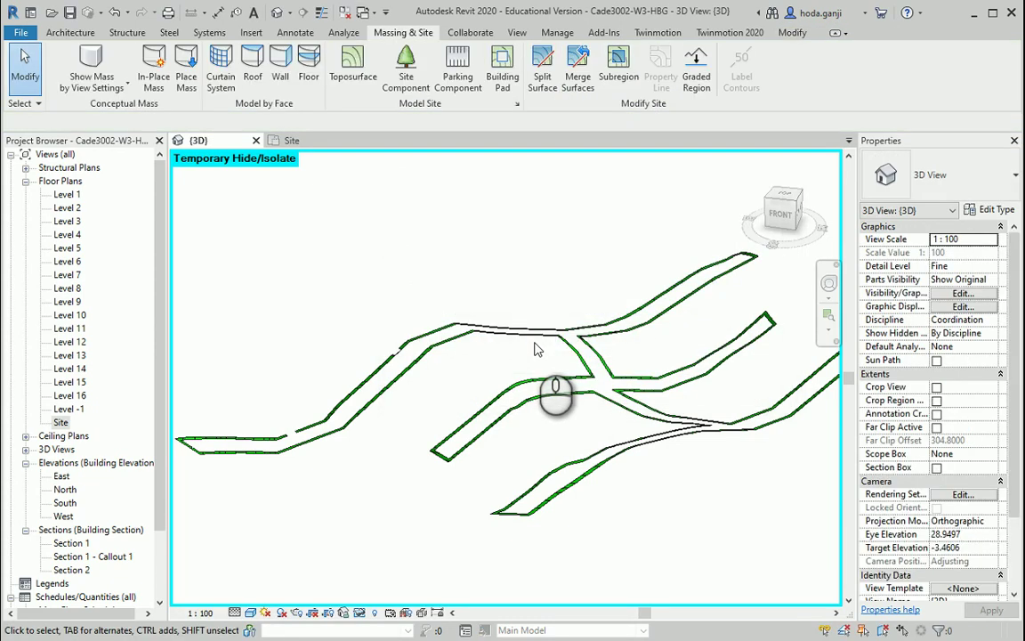
# - Clear the selection and create an in-place mass named Pavement
pyautogui.click(389, 378)
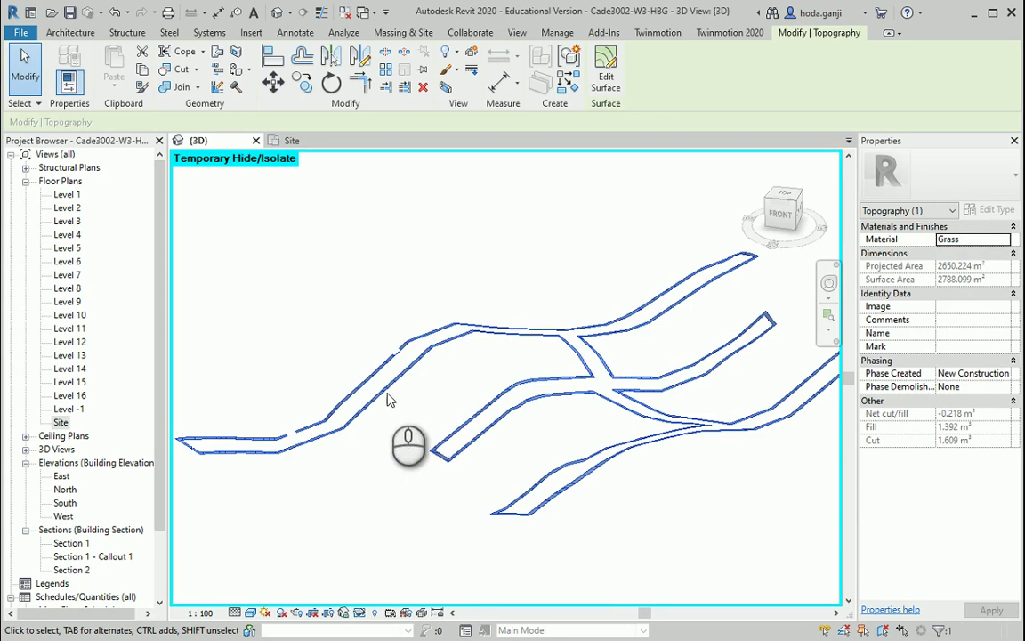
pyautogui.press('Escape')
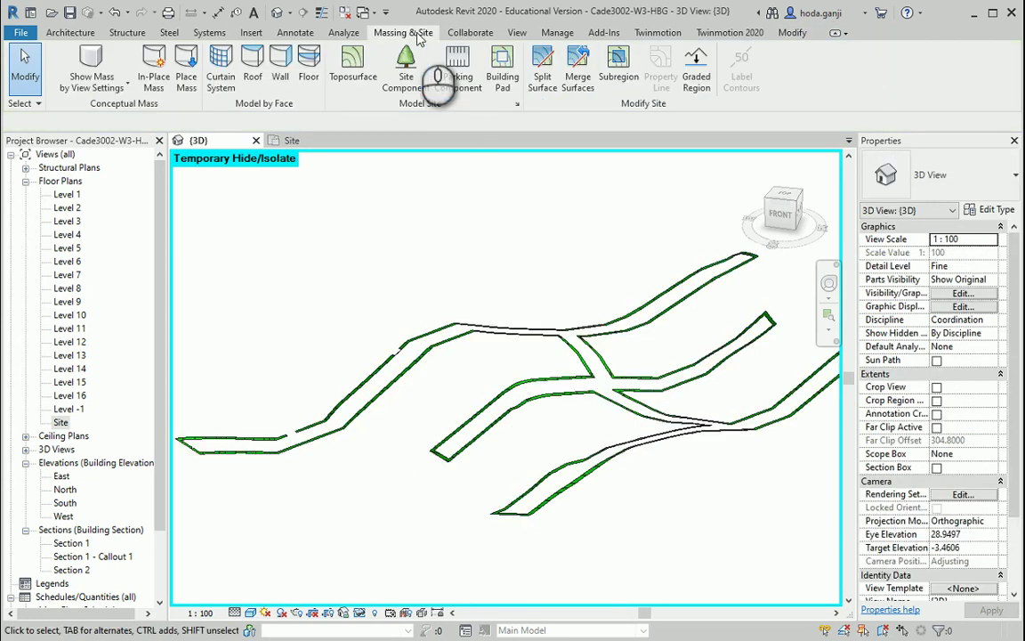
pyautogui.click(156, 89)
pyautogui.click(683, 378)
pyautogui.write('Pavement')
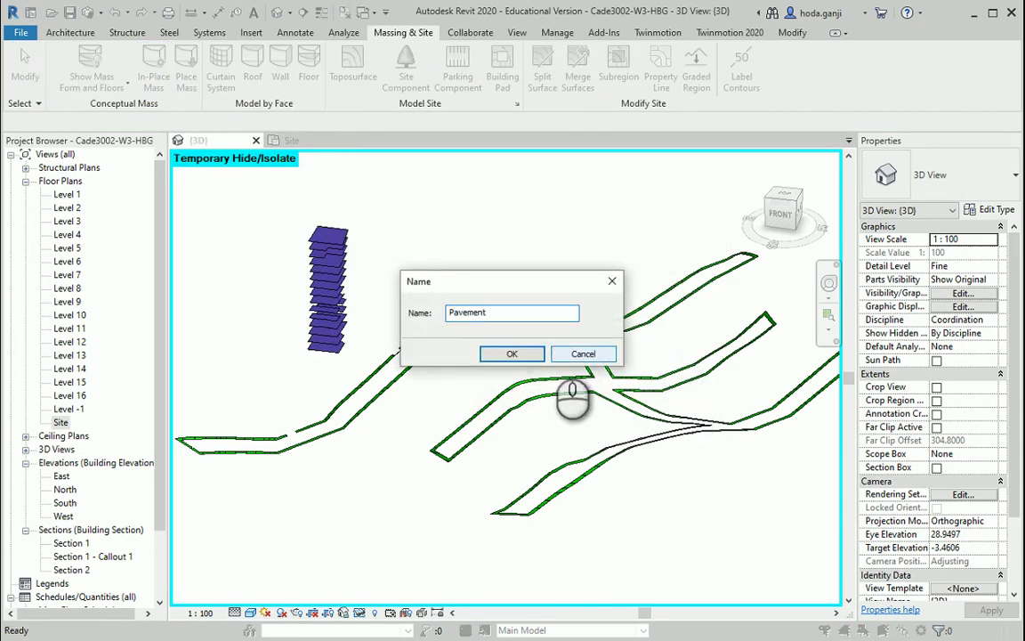
pyautogui.press('Return')
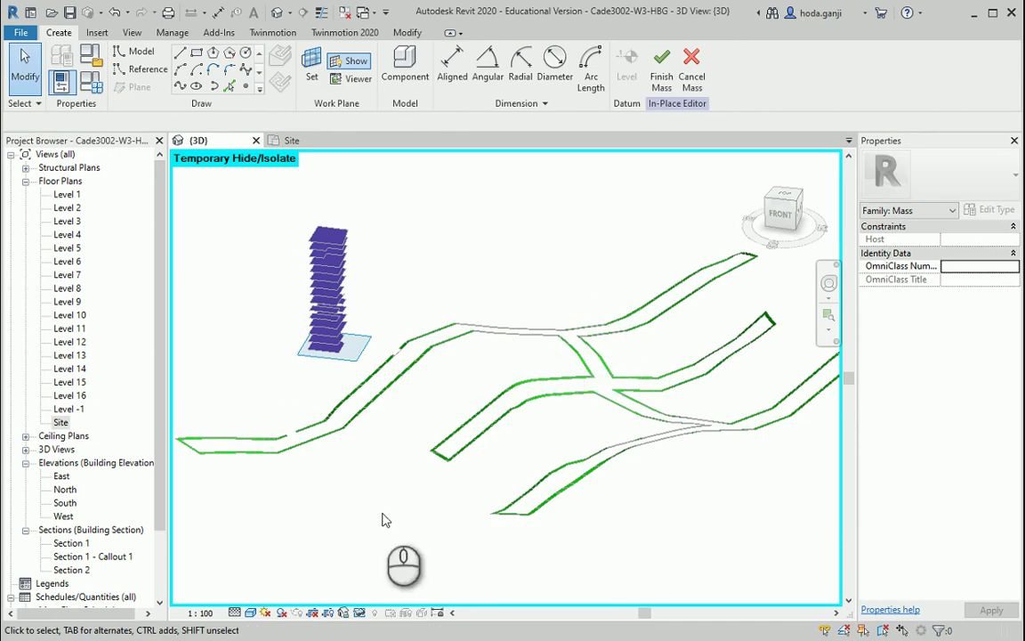
pyautogui.click(97, 33)
pyautogui.click(364, 71)
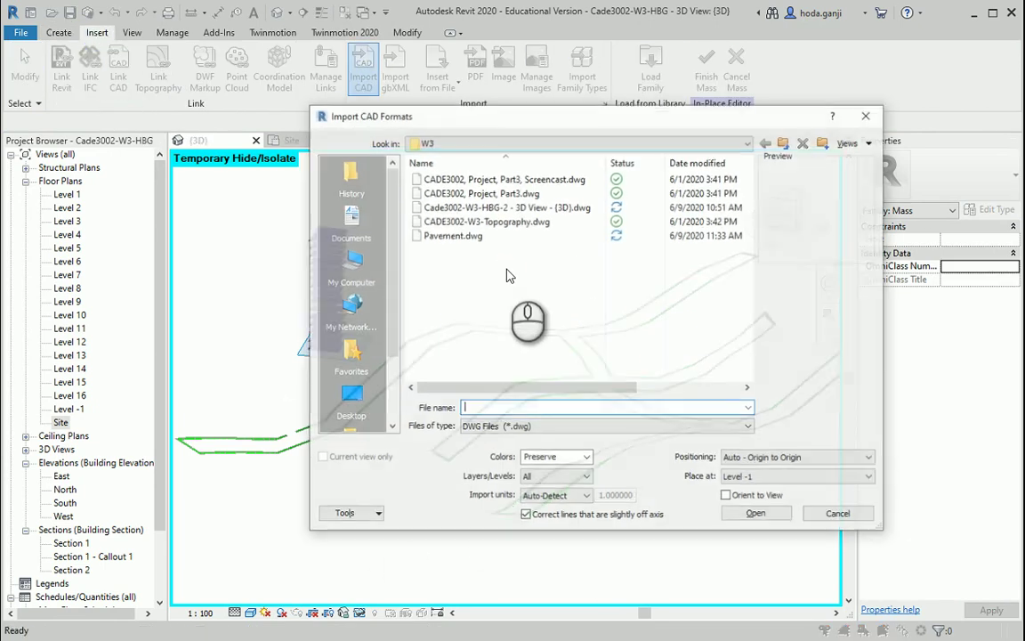
pyautogui.click(454, 236)
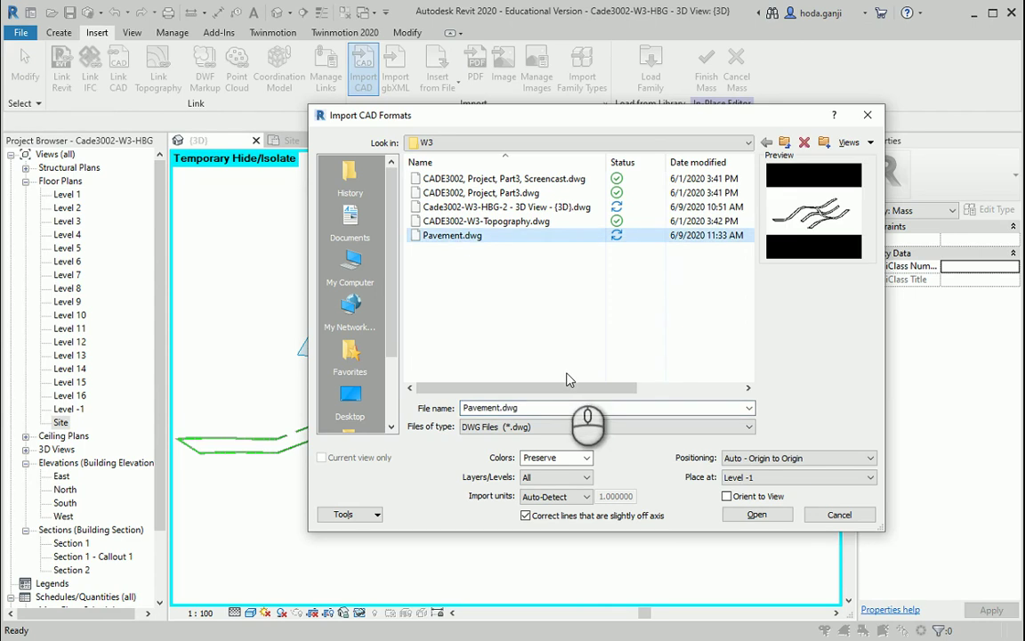
pyautogui.click(757, 514)
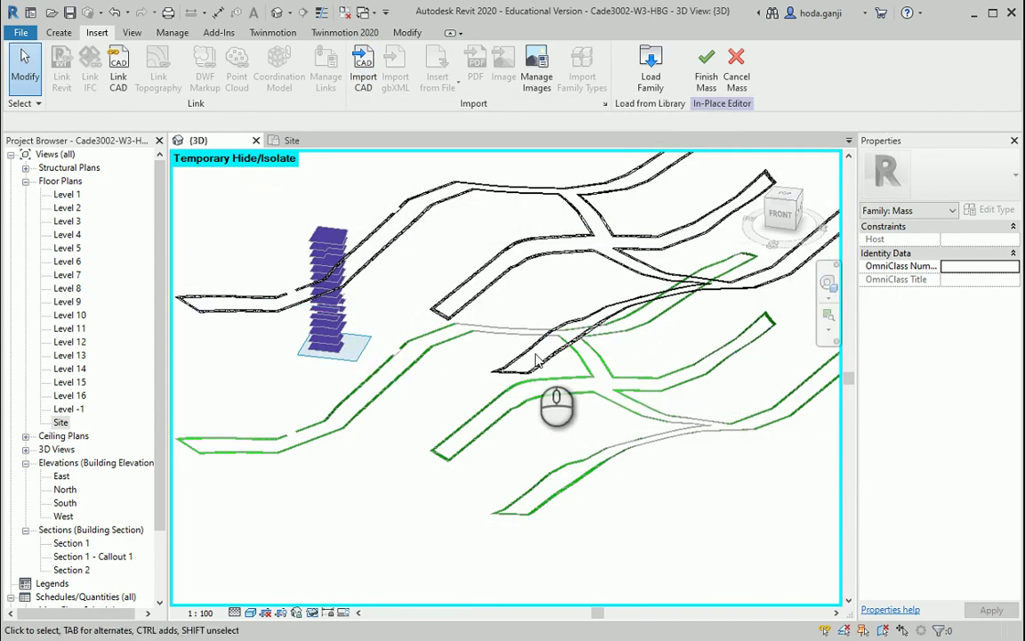
pyautogui.scroll(2, 489, 296)
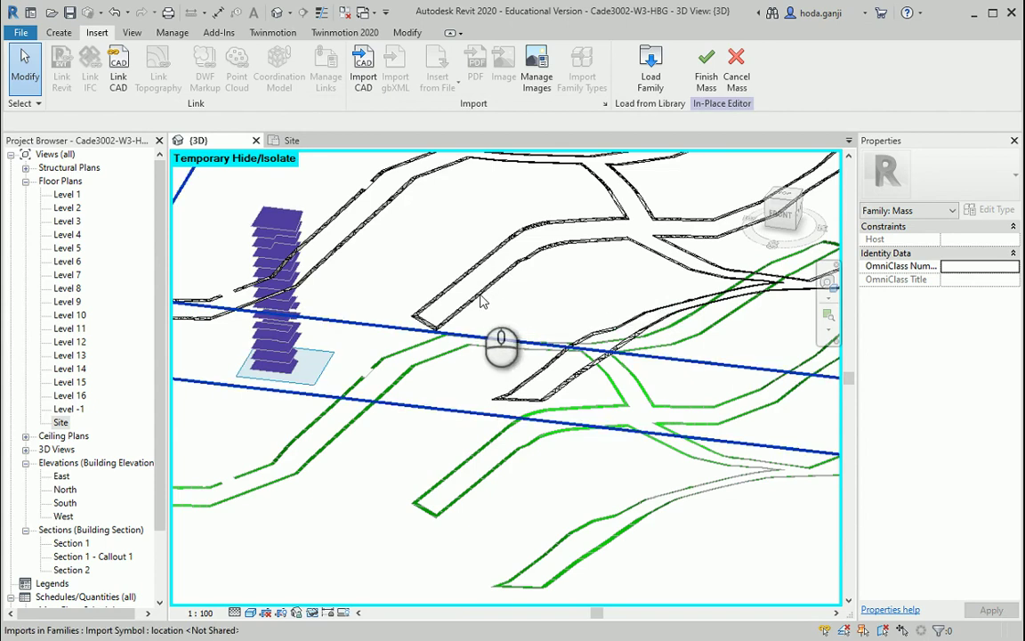
# - Set the Pavement.dwg import's base level to Level 1 with a -75 offset
pyautogui.click(480, 294)
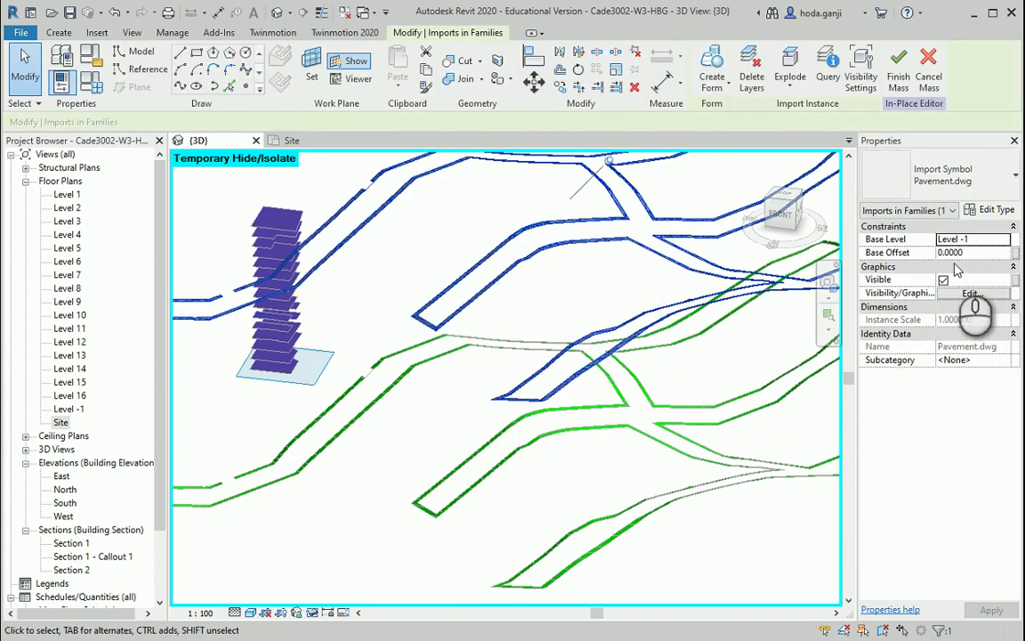
pyautogui.click(1002, 238)
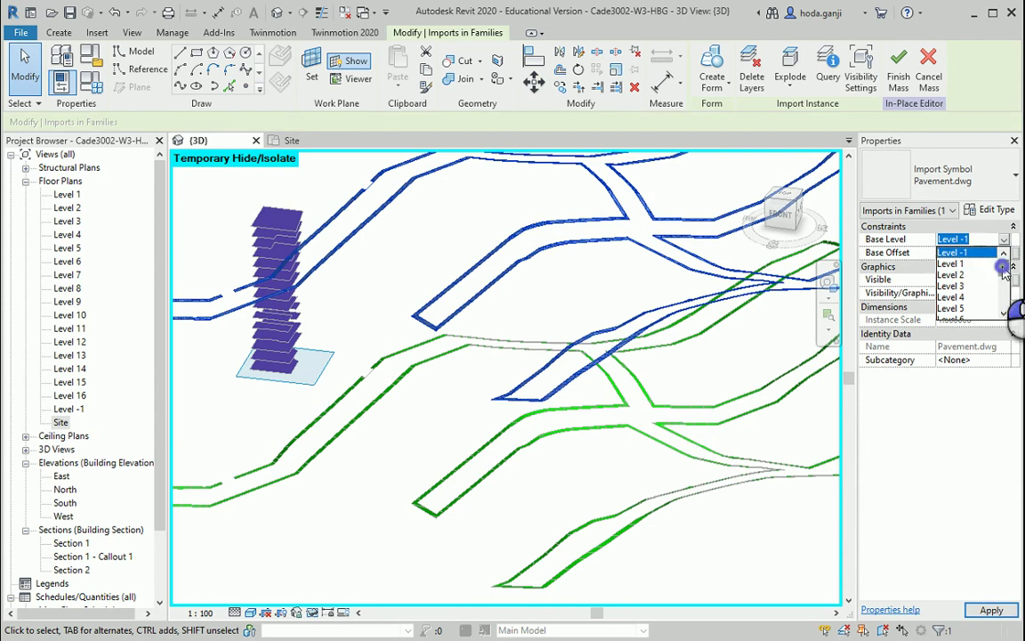
pyautogui.moveTo(1003, 269); pyautogui.dragTo(1003, 303)
pyautogui.scroll(2, 983, 302)
pyautogui.scroll(2, 968, 278)
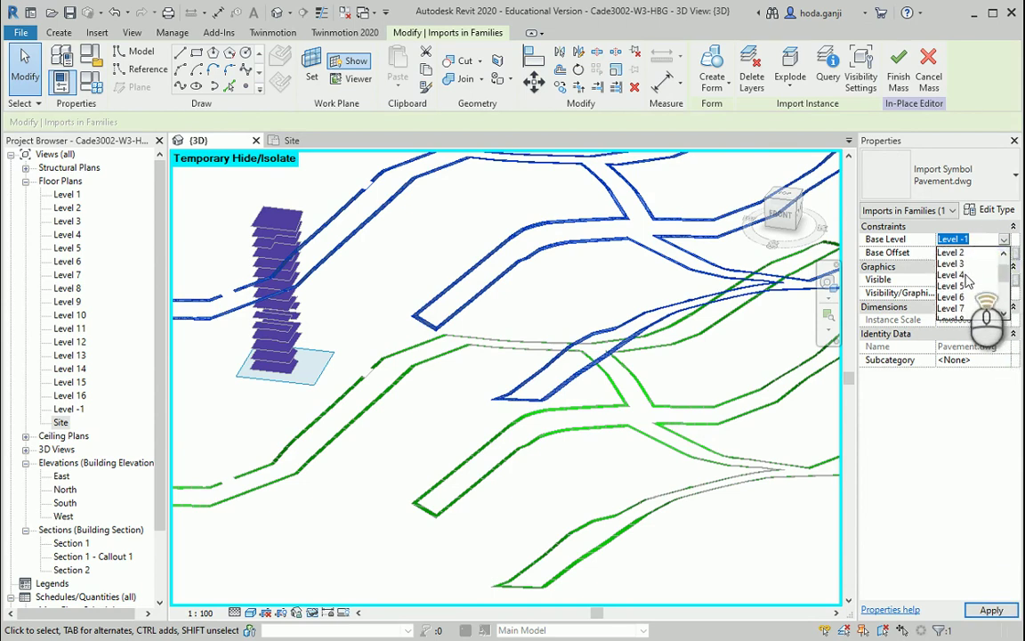
pyautogui.scroll(1, 968, 275)
pyautogui.click(972, 254)
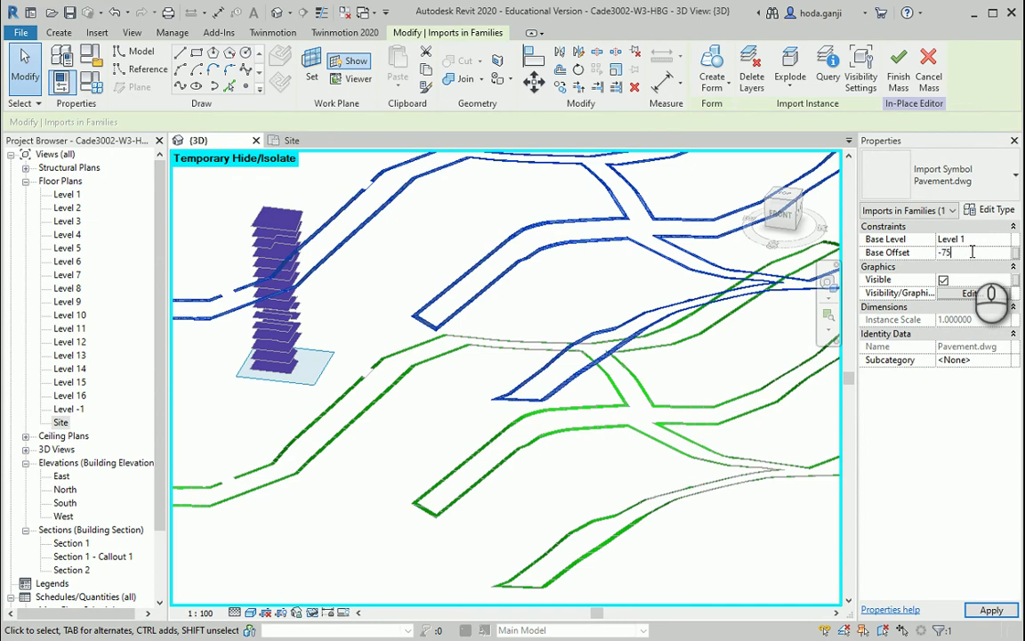
pyautogui.click(1001, 610)
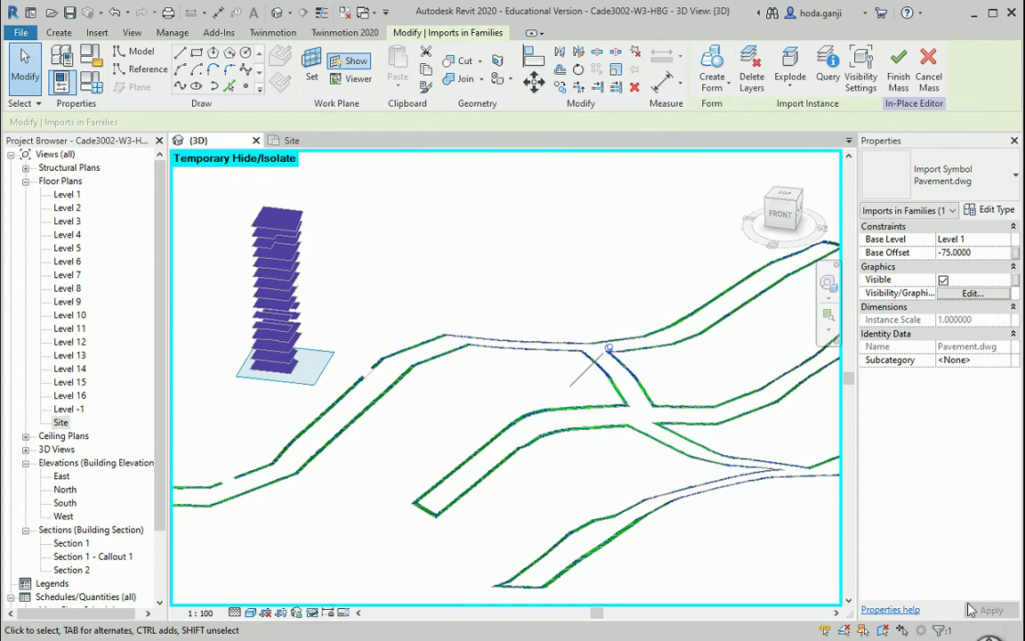
# - Zoom in and reselect the import to verify it traces the road edges
pyautogui.scroll(3, 355, 400)
pyautogui.scroll(2, 405, 396)
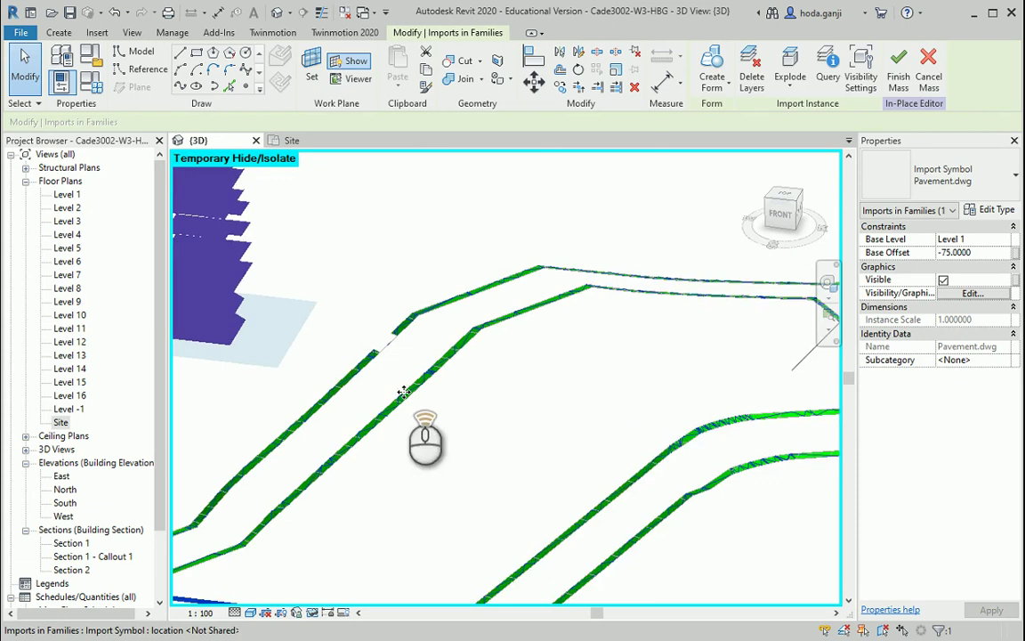
pyautogui.click(411, 403)
pyautogui.scroll(2, 414, 396)
pyautogui.scroll(2, 445, 419)
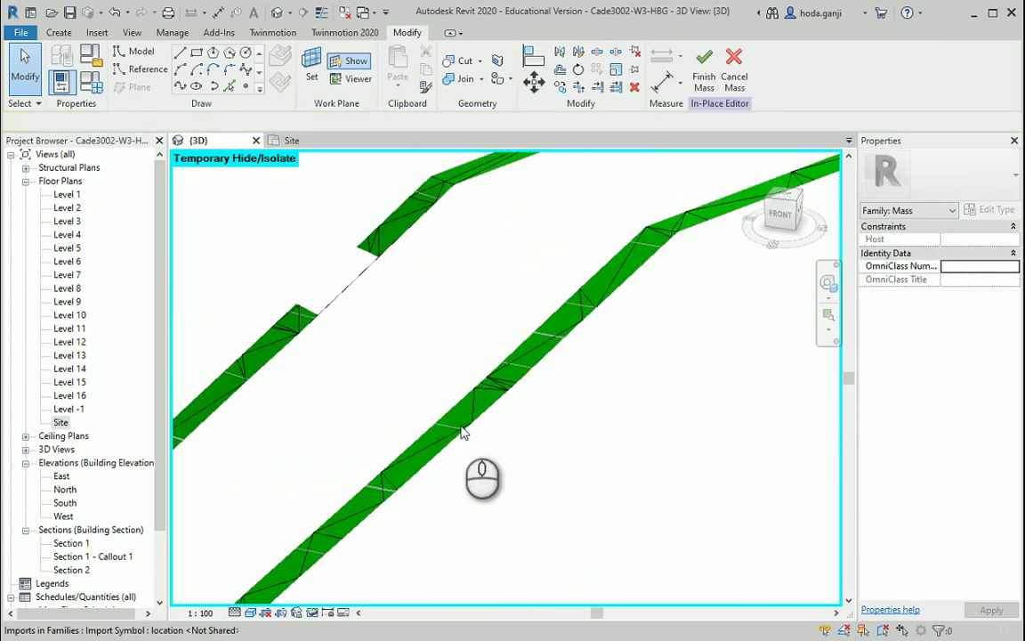
pyautogui.scroll(-2, 451, 360)
pyautogui.scroll(-2, 414, 380)
pyautogui.scroll(4, 434, 403)
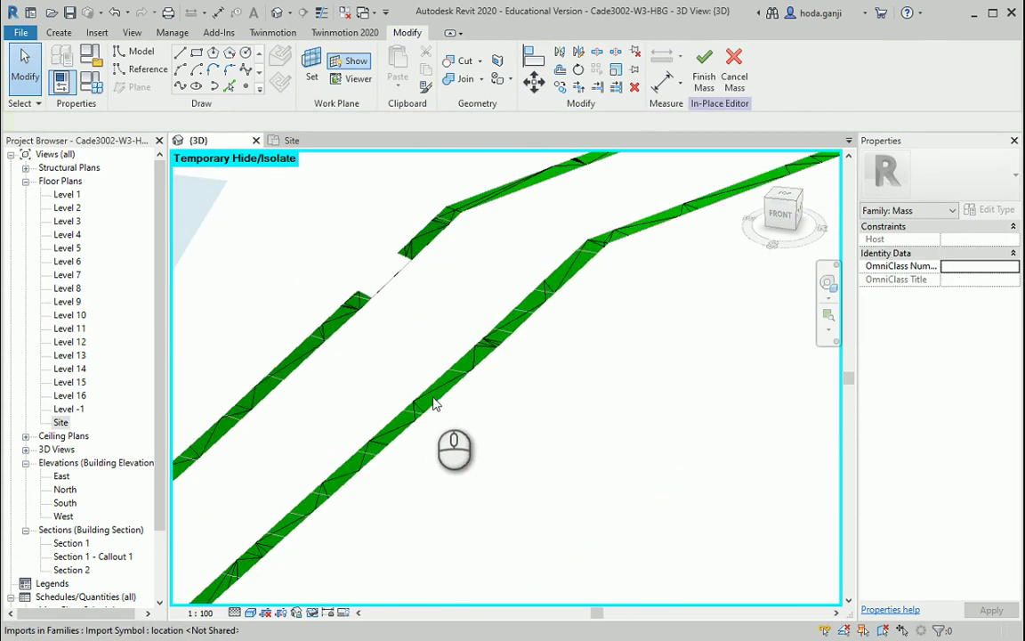
pyautogui.click(434, 406)
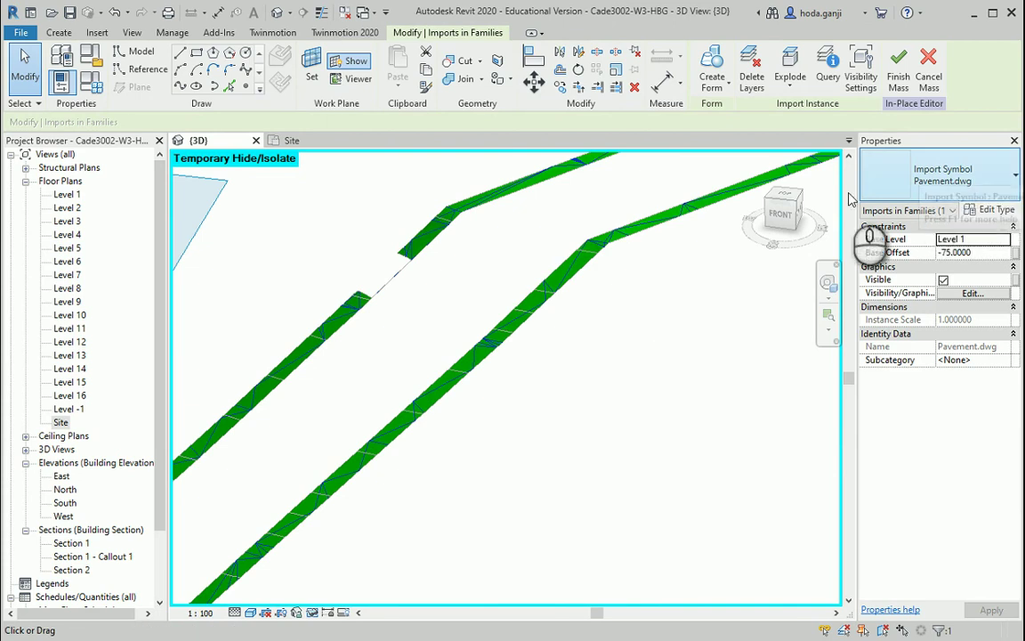
pyautogui.click(481, 366)
pyautogui.scroll(-1, 481, 360)
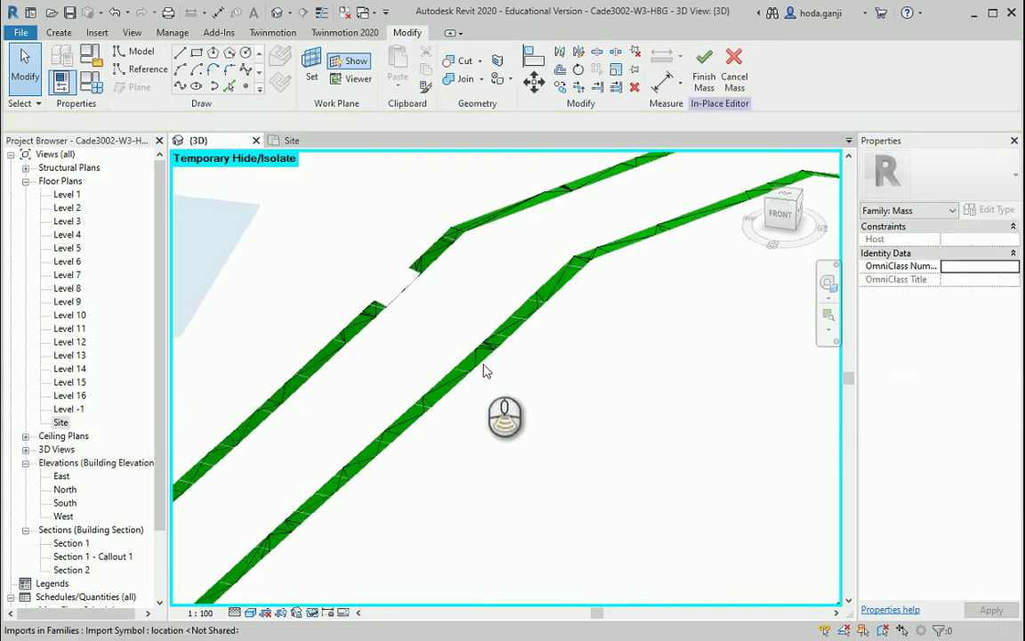
pyautogui.scroll(-3, 463, 360)
pyautogui.scroll(-2, 436, 373)
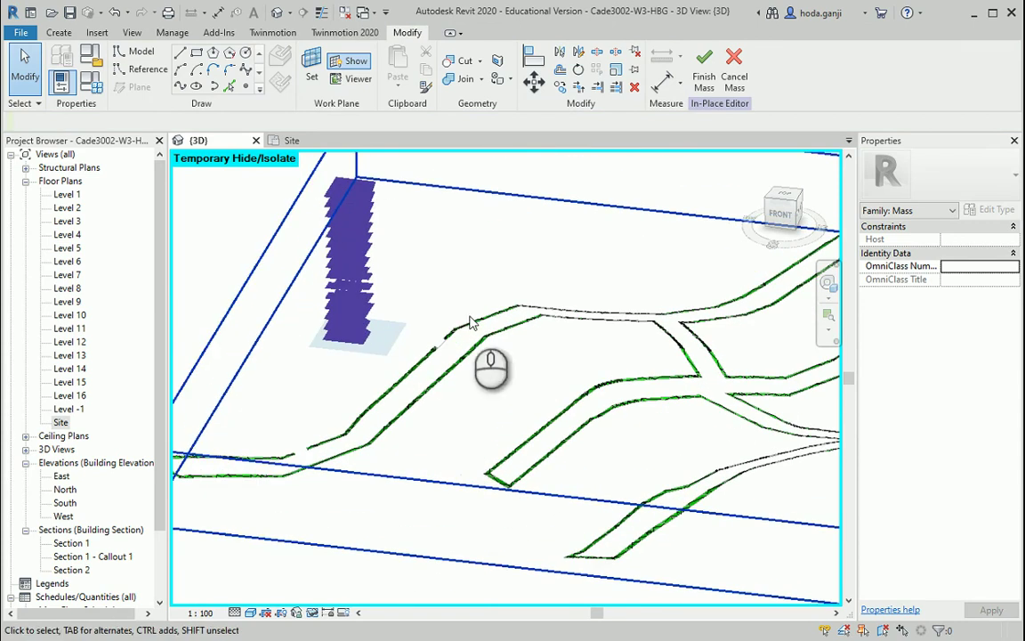
# - Finish the Pavement mass, dismiss the mesh warning, and check Mass visibility in VG
pyautogui.click(704, 70)
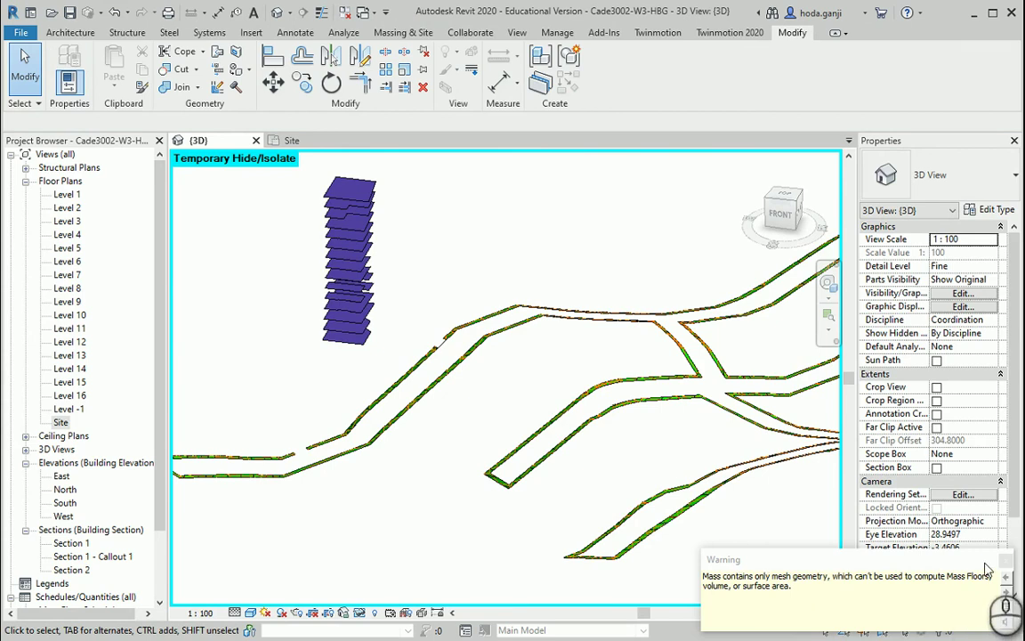
pyautogui.click(528, 417)
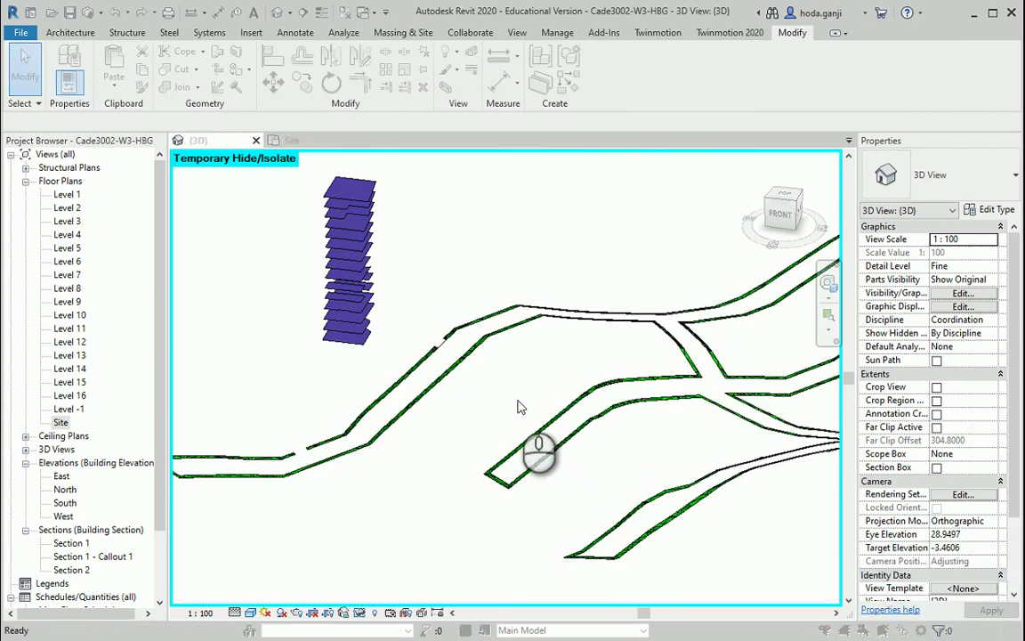
pyautogui.press('g')
pyautogui.click(382, 329)
pyautogui.scroll(-7, 385, 356)
pyautogui.click(389, 393)
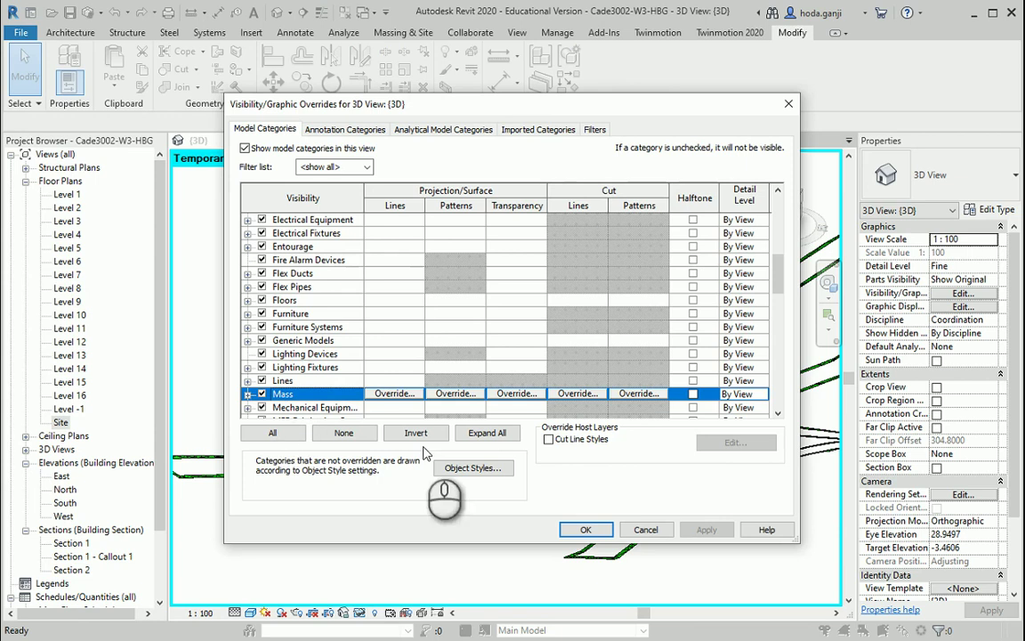
pyautogui.click(586, 529)
# - Zoom in and select the green pavement mass to inspect it
pyautogui.scroll(3, 454, 347)
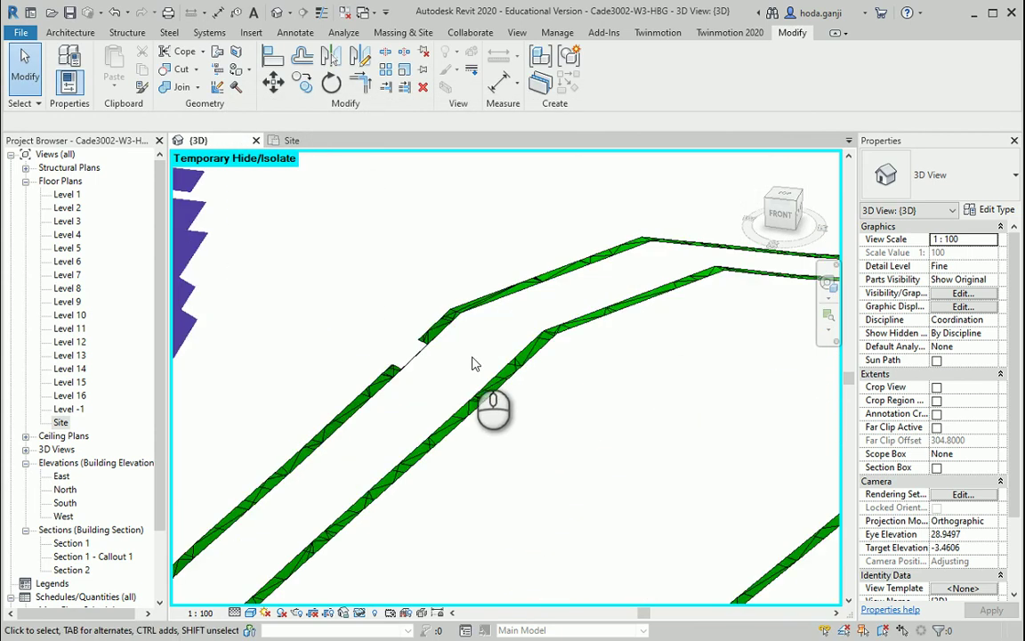
pyautogui.scroll(2, 474, 361)
pyautogui.click(524, 420)
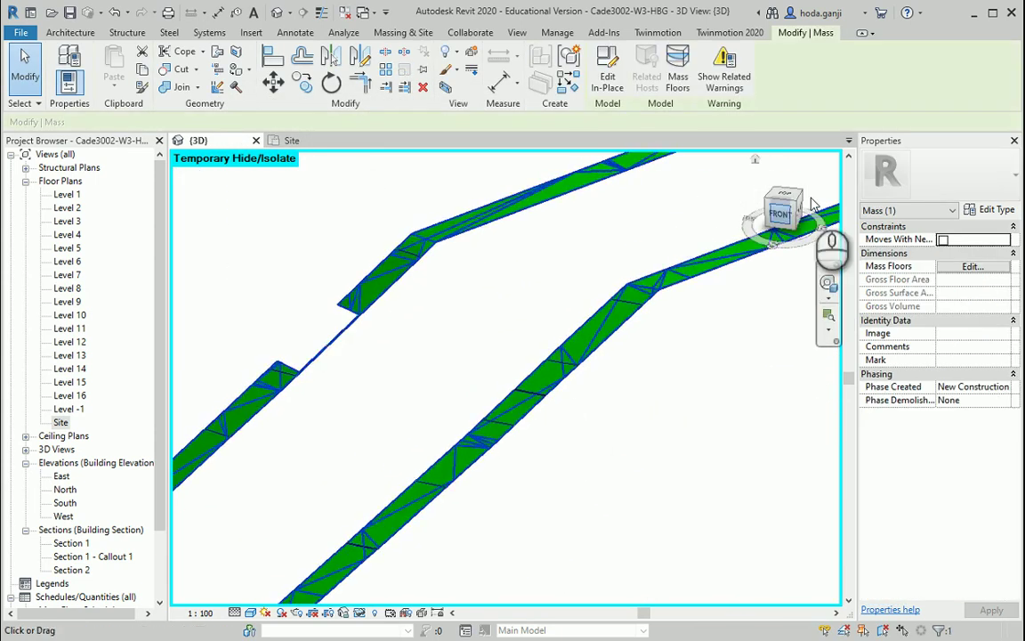
pyautogui.click(577, 418)
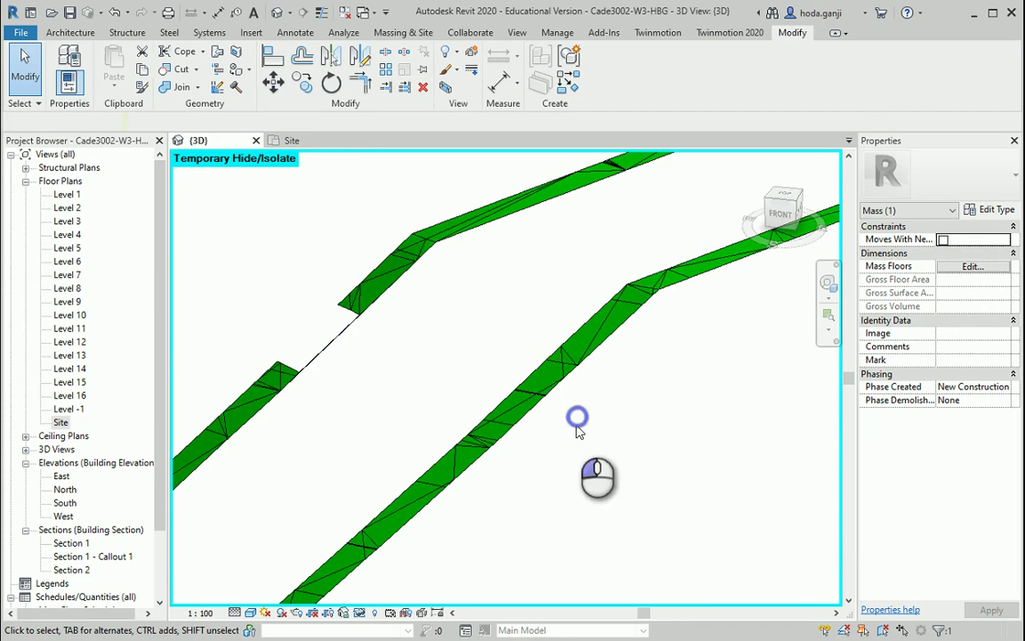
# - Hide the site topography in this view via Hide in View > Elements
pyautogui.click(534, 408)
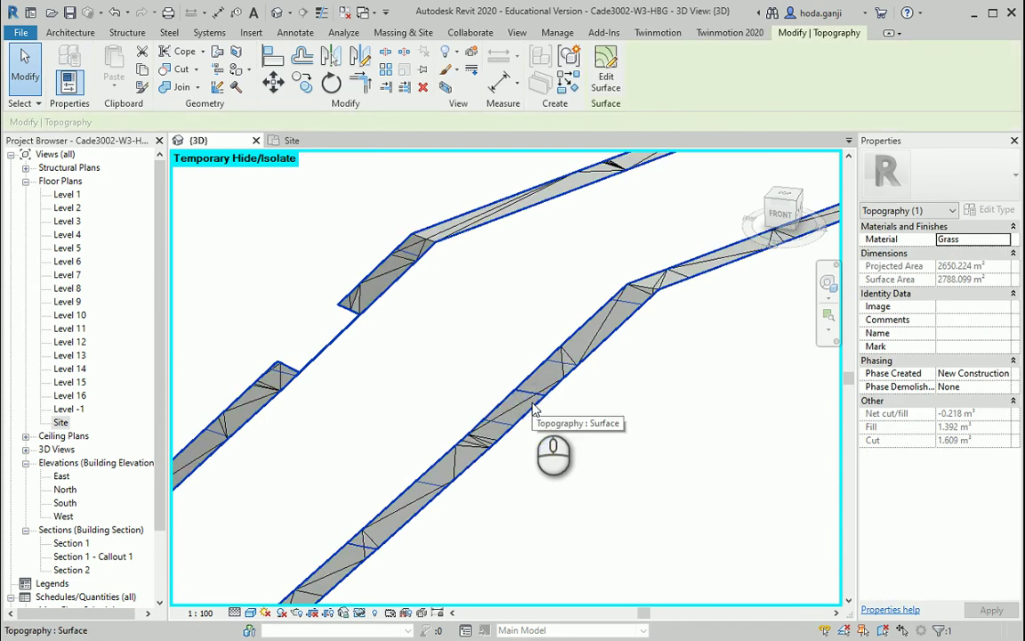
pyautogui.rightClick(533, 408)
pyautogui.moveTo(582, 103)
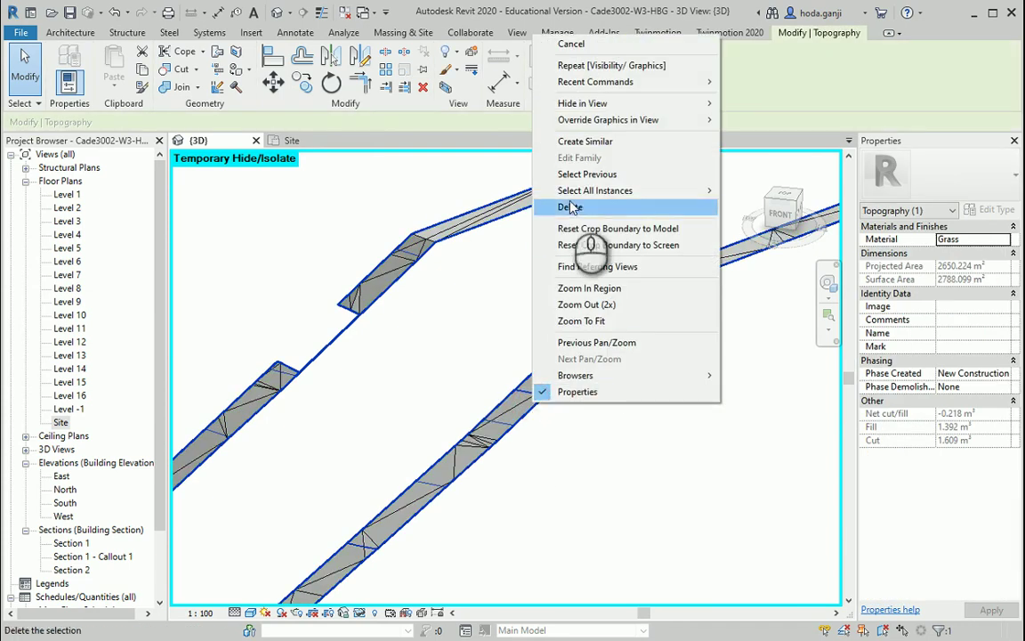
pyautogui.click(755, 103)
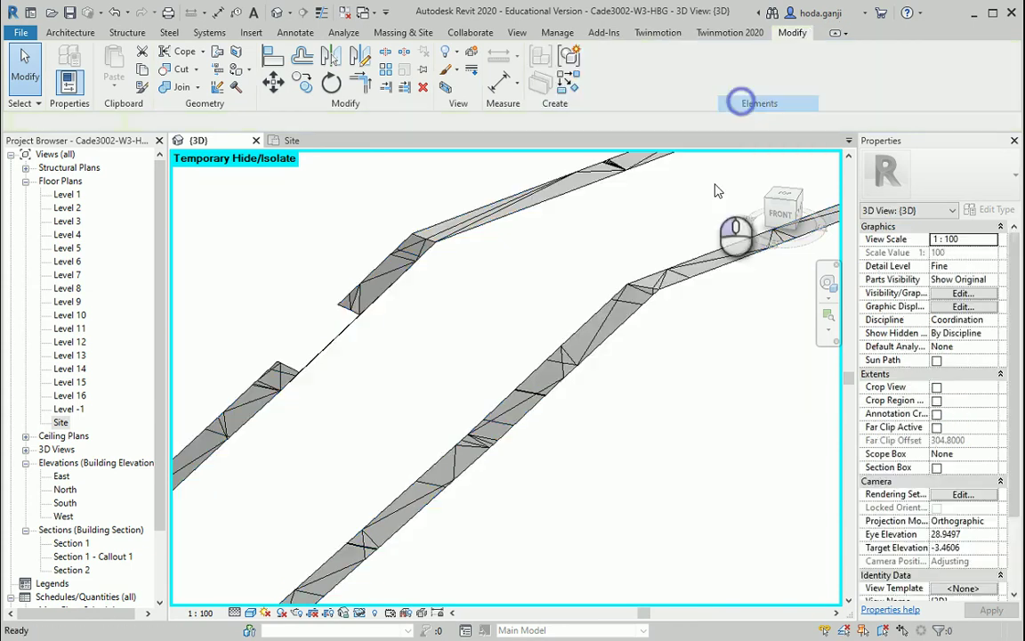
# - Select and zoom around the pavement mass strips to inspect them
pyautogui.click(501, 403)
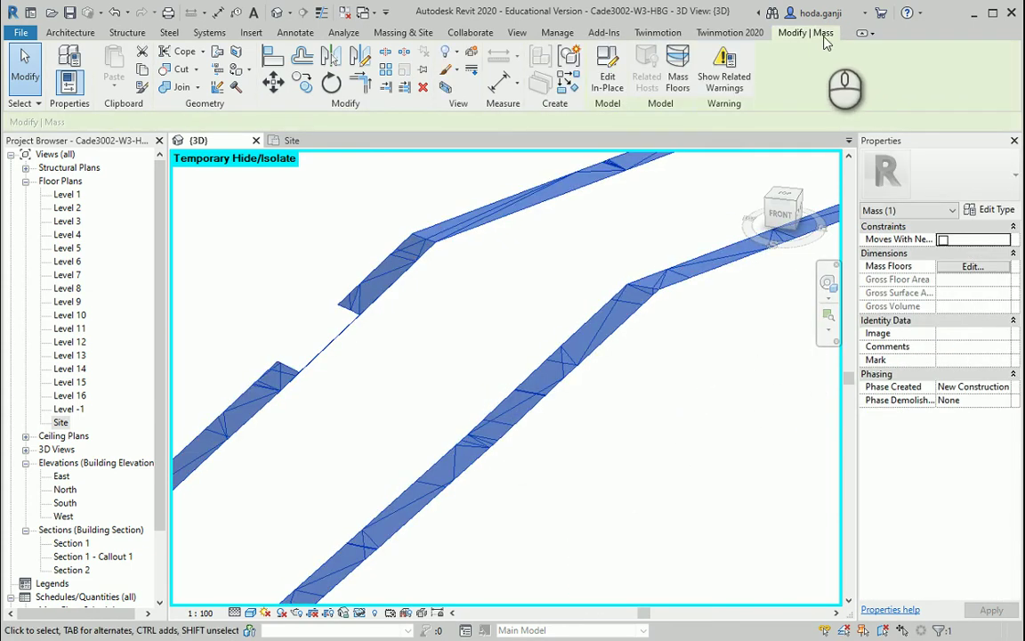
pyautogui.click(614, 427)
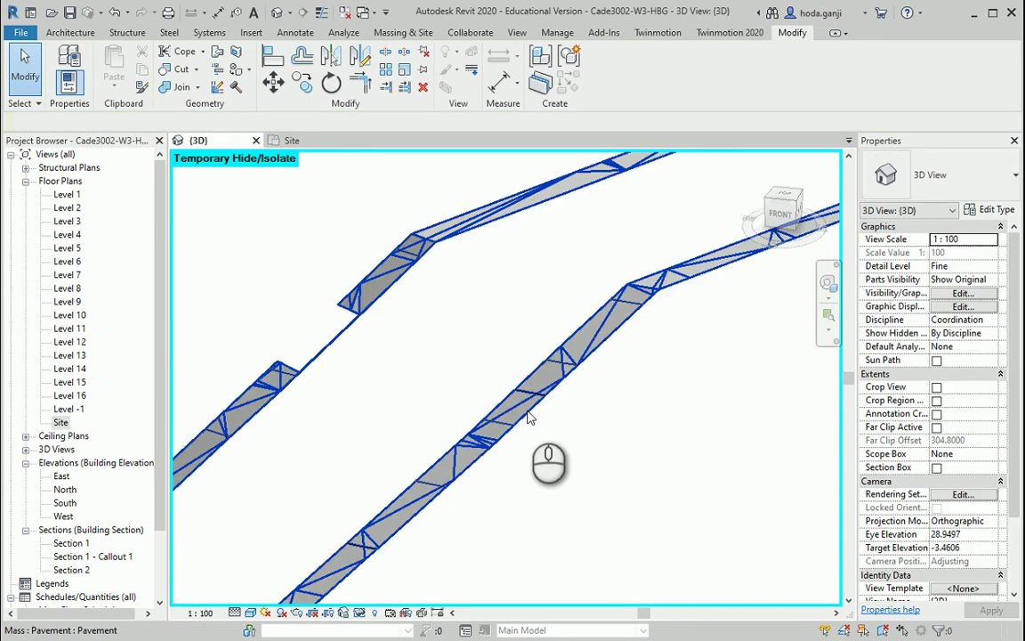
pyautogui.click(528, 417)
pyautogui.click(570, 503)
pyautogui.scroll(-3, 463, 378)
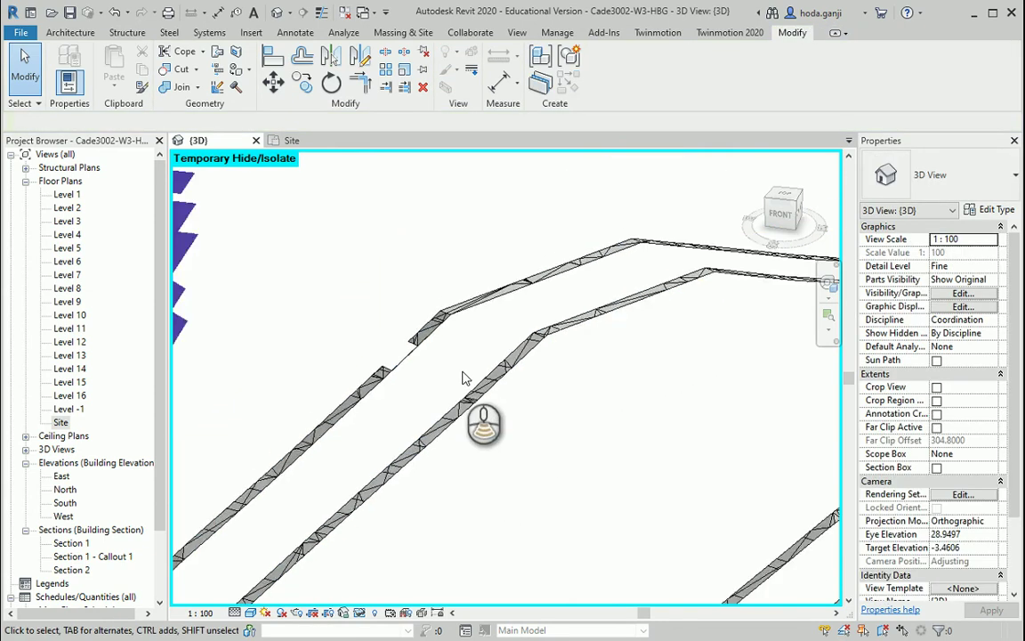
pyautogui.scroll(-3, 463, 378)
pyautogui.scroll(-2, 458, 435)
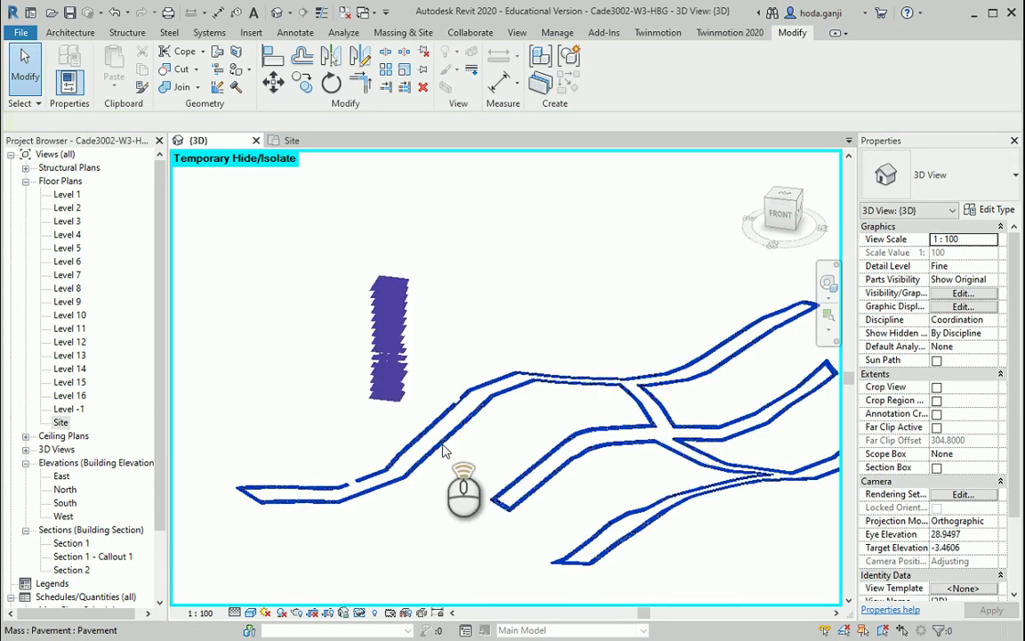
pyautogui.scroll(2, 441, 441)
pyautogui.scroll(1, 521, 420)
pyautogui.scroll(1, 520, 426)
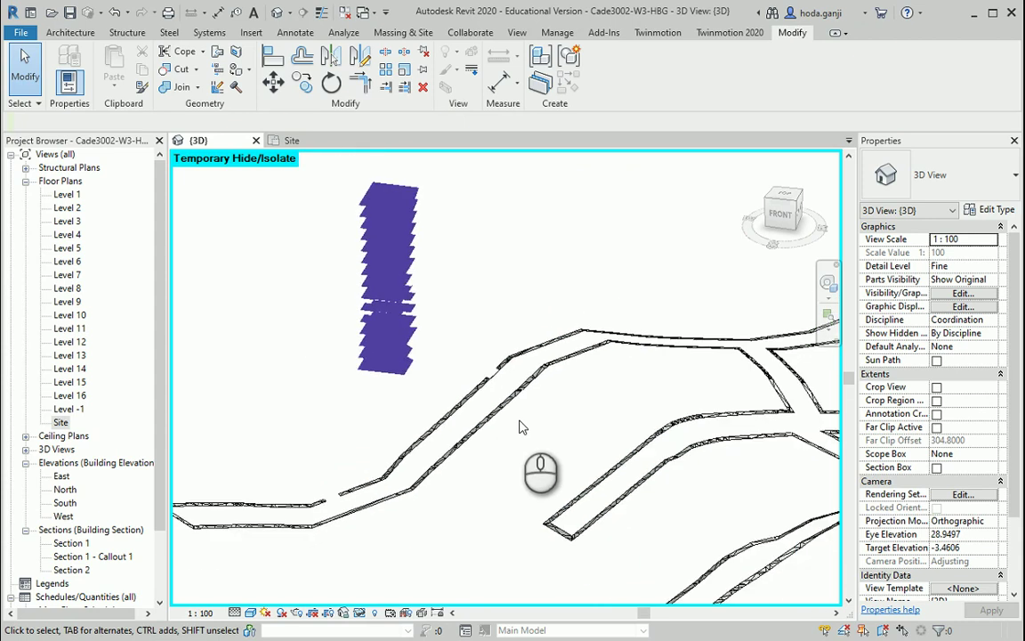
pyautogui.scroll(1, 472, 445)
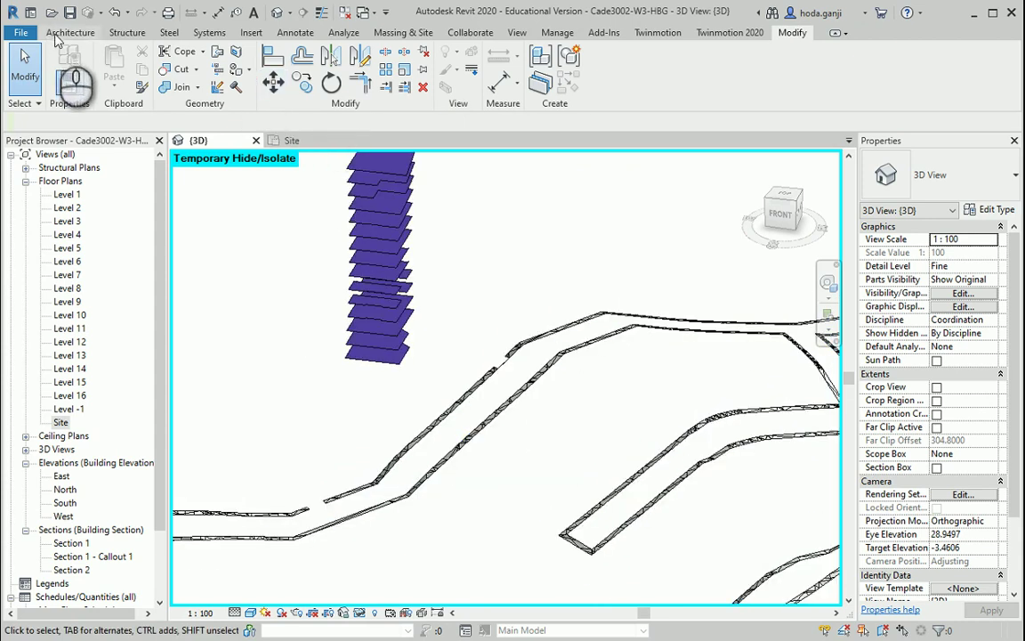
# - Start Roof by Face and window-select all the pavement strip mass faces
pyautogui.click(57, 36)
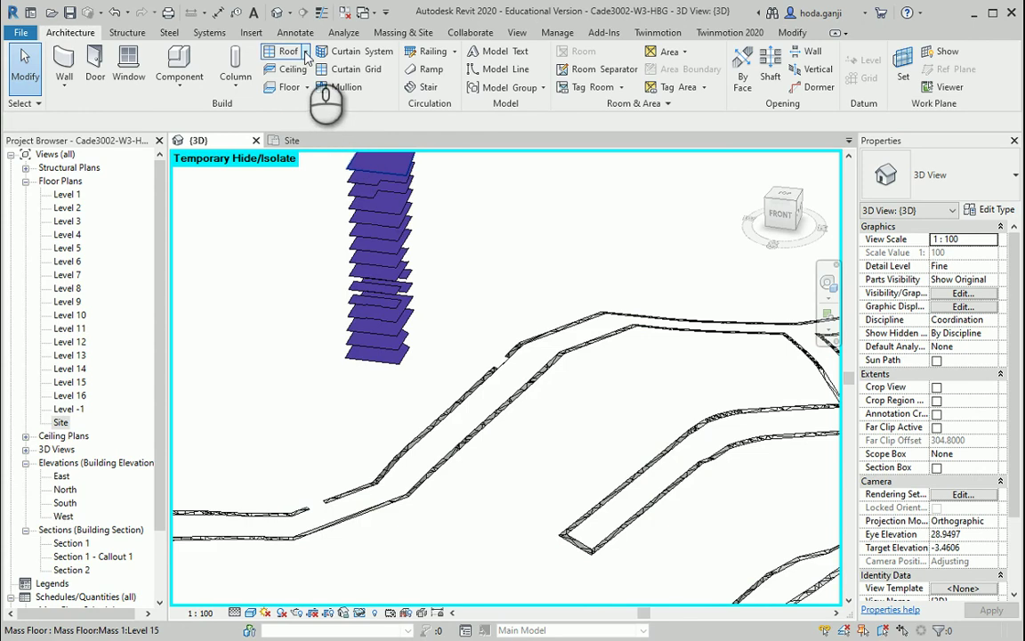
pyautogui.scroll(2, 469, 423)
pyautogui.scroll(1, 458, 492)
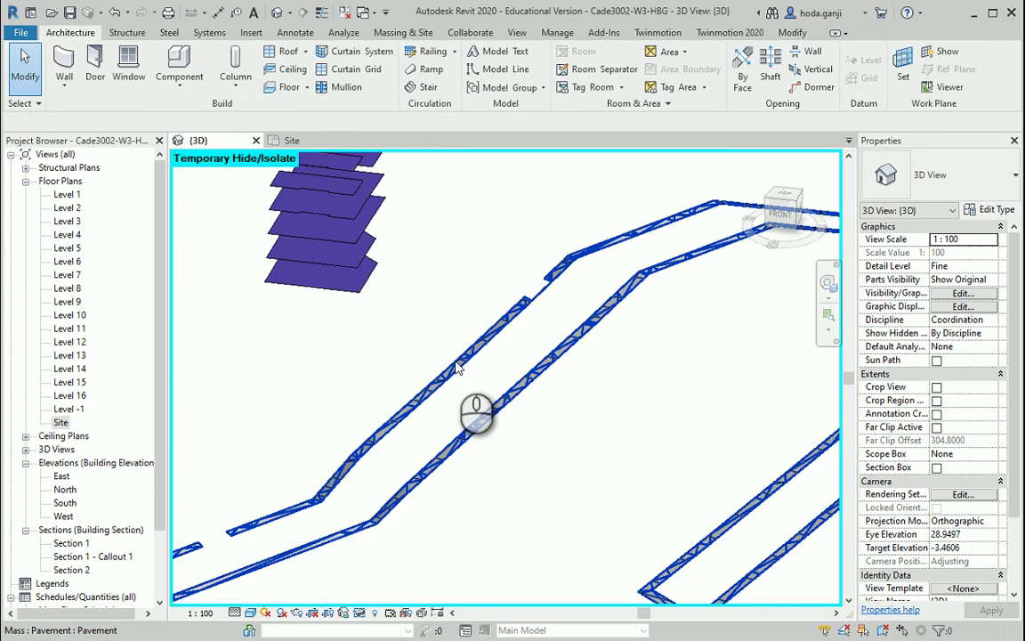
pyautogui.keyDown('shift'); pyautogui.moveTo(480, 434); pyautogui.dragTo(318, 133, button='middle'); pyautogui.keyUp('shift')
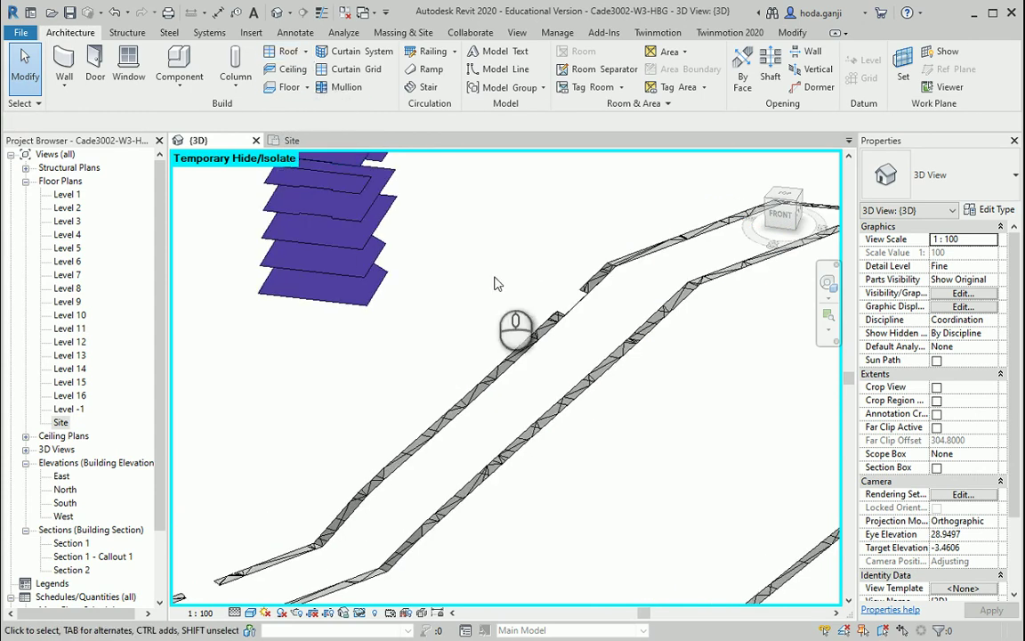
pyautogui.click(307, 53)
pyautogui.click(311, 196)
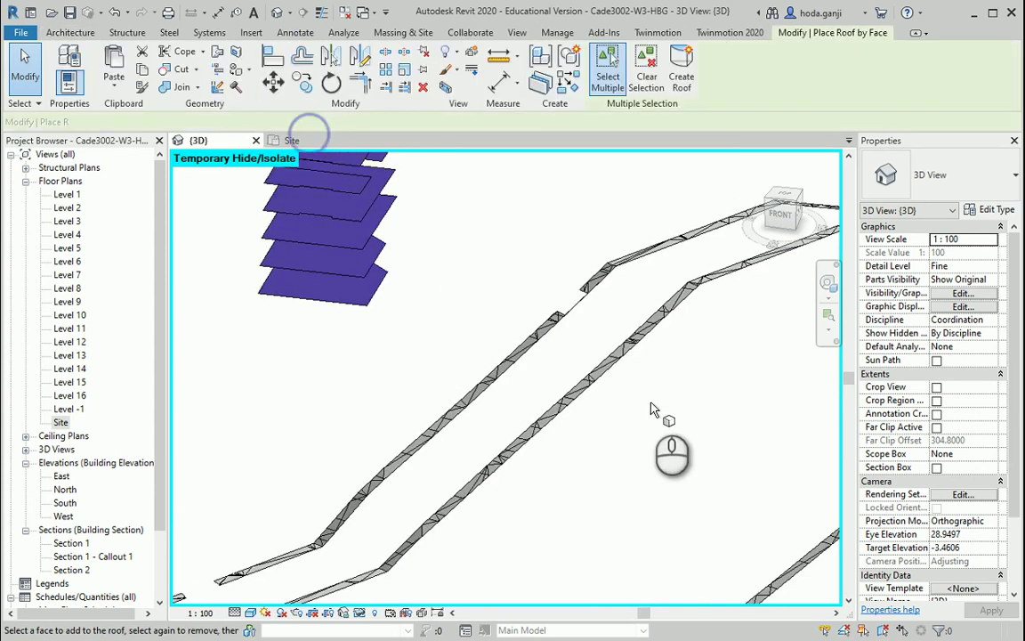
pyautogui.scroll(-3, 560, 407)
pyautogui.scroll(-3, 556, 407)
pyautogui.scroll(-1, 623, 396)
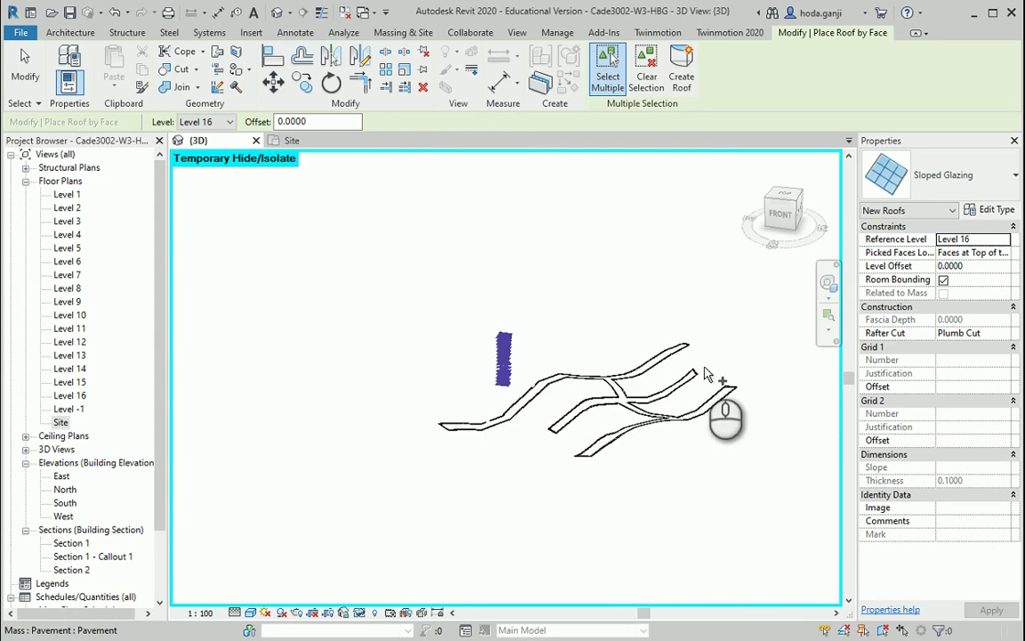
pyautogui.moveTo(779, 322); pyautogui.dragTo(363, 520)
pyautogui.scroll(3, 441, 392)
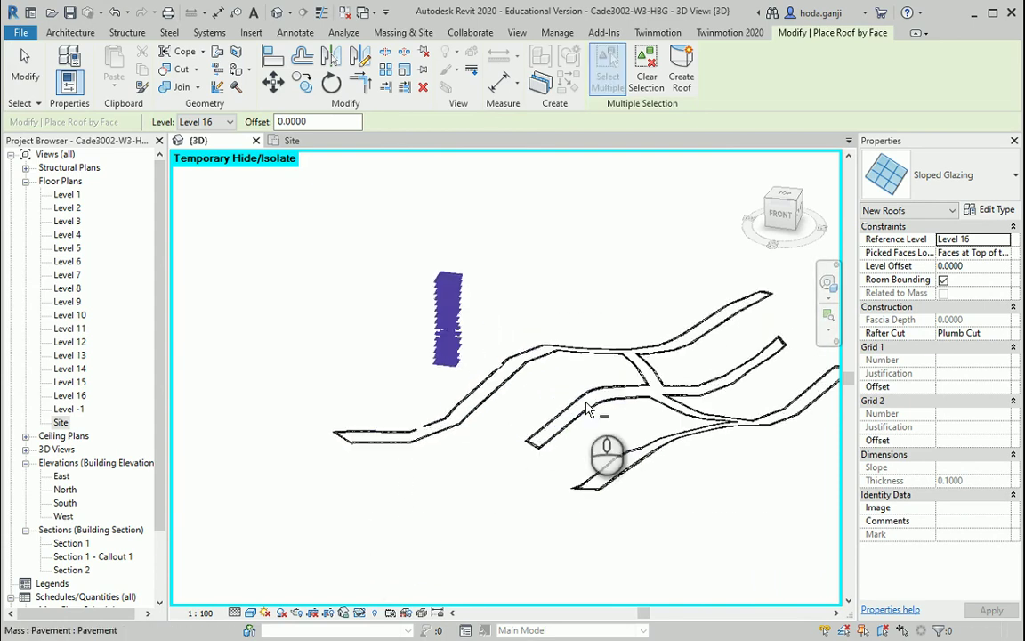
pyautogui.scroll(2, 585, 374)
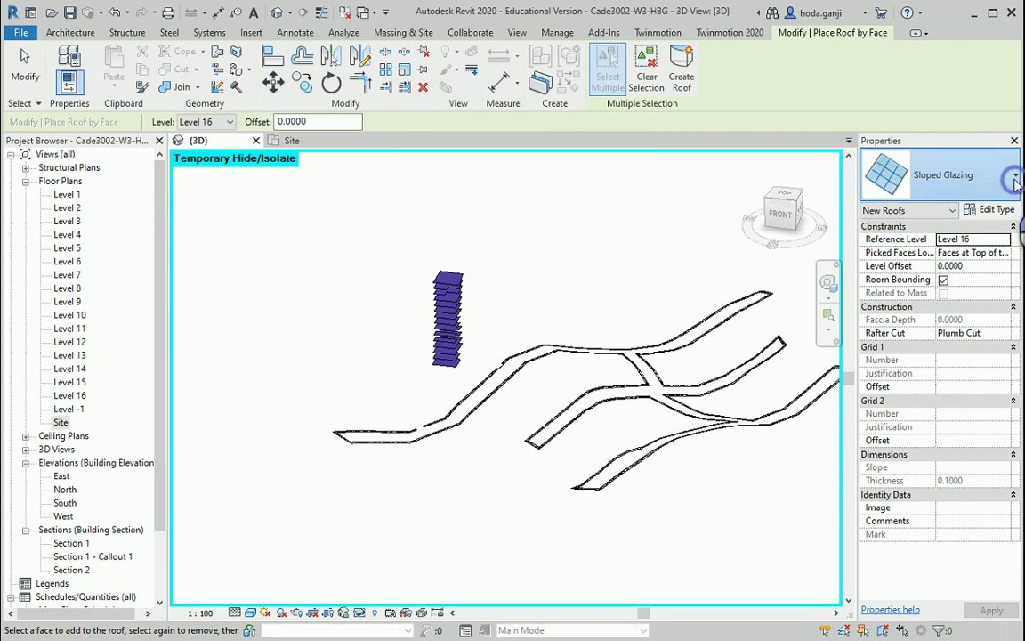
# - Create Generic - 400mm roofs on the selected pavement faces
pyautogui.click(943, 176)
pyautogui.moveTo(925, 309)
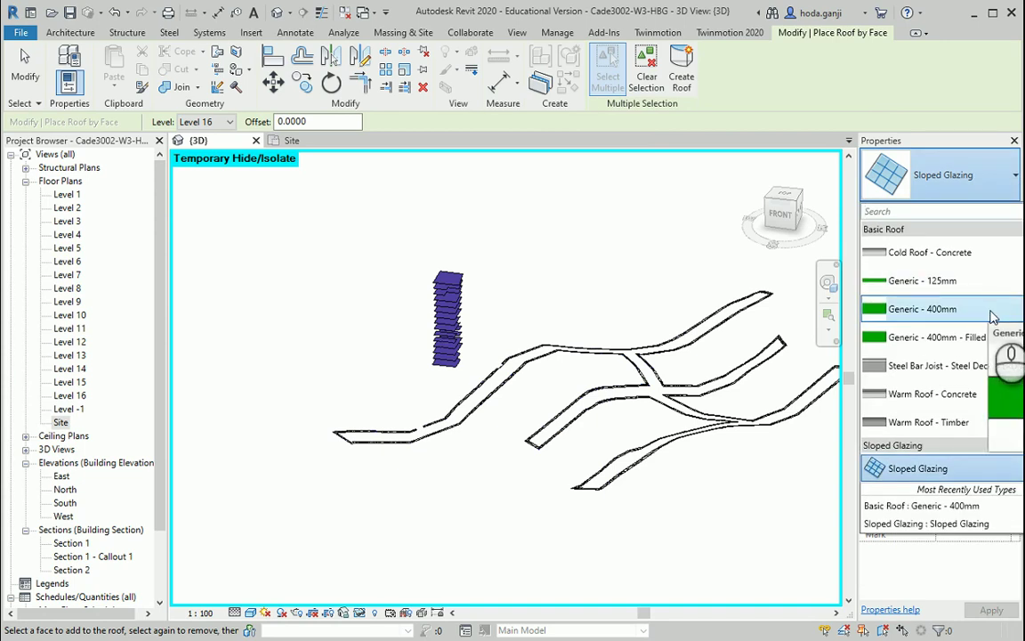
pyautogui.click(974, 314)
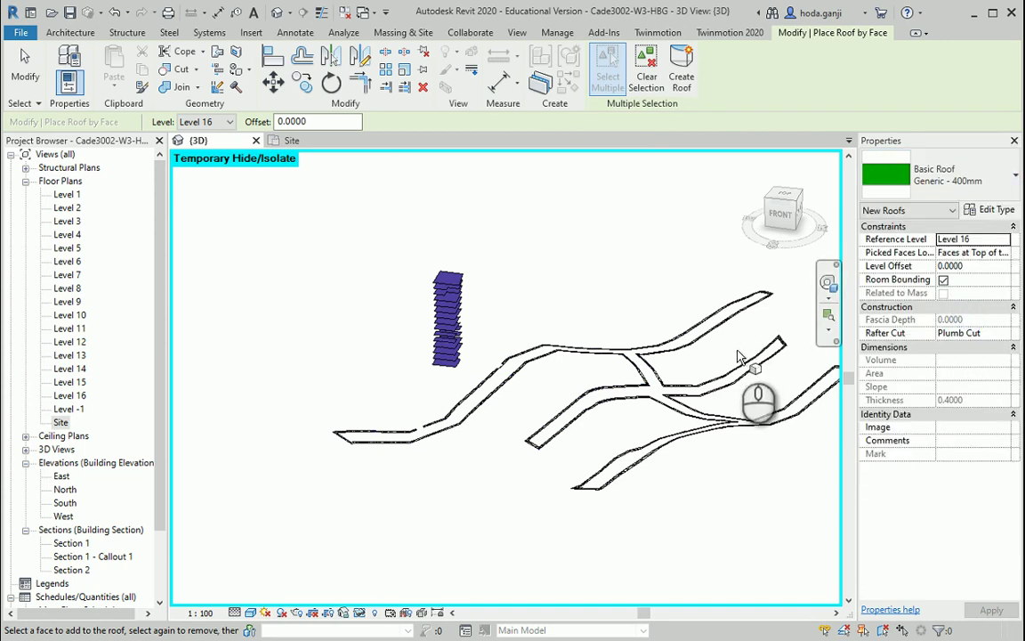
pyautogui.click(682, 75)
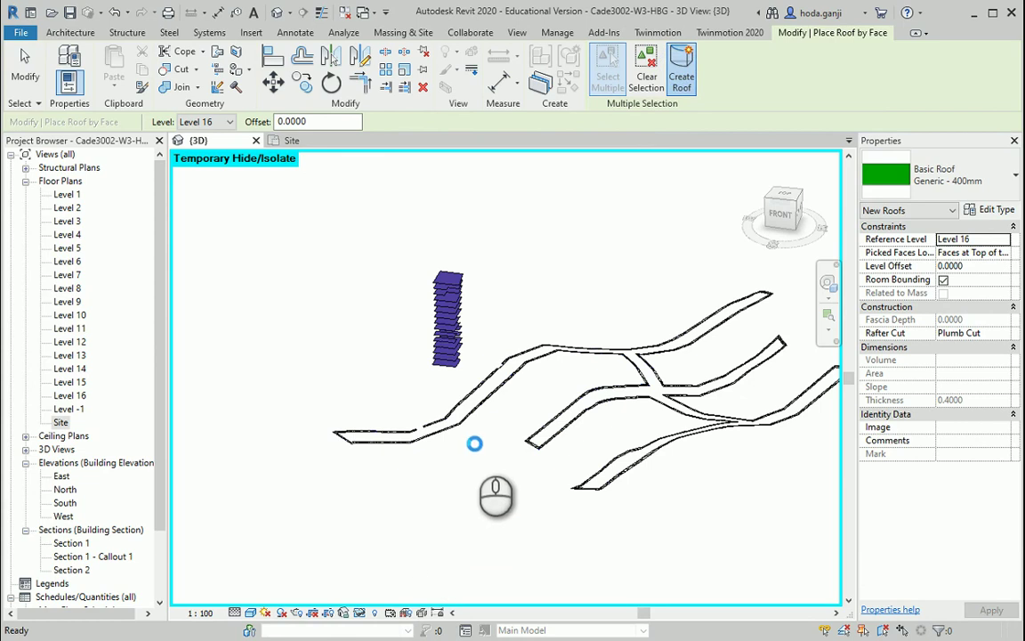
pyautogui.scroll(3, 490, 441)
pyautogui.scroll(3, 500, 425)
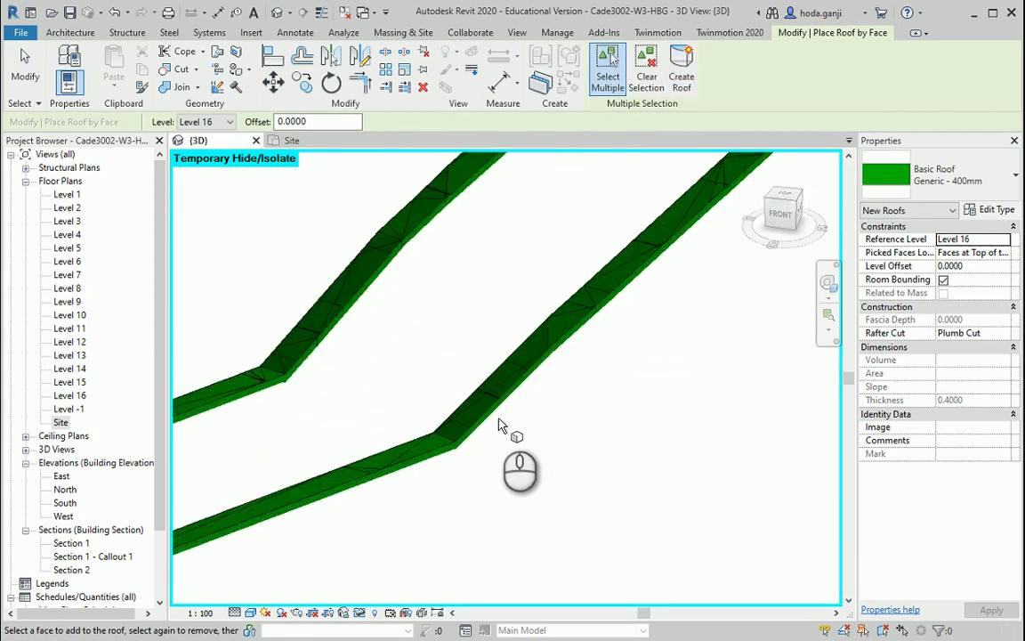
pyautogui.scroll(2, 499, 426)
pyautogui.press('Escape')
pyautogui.press('Escape')
# - Hide the pavement mass elements in the current view
pyautogui.click(490, 416)
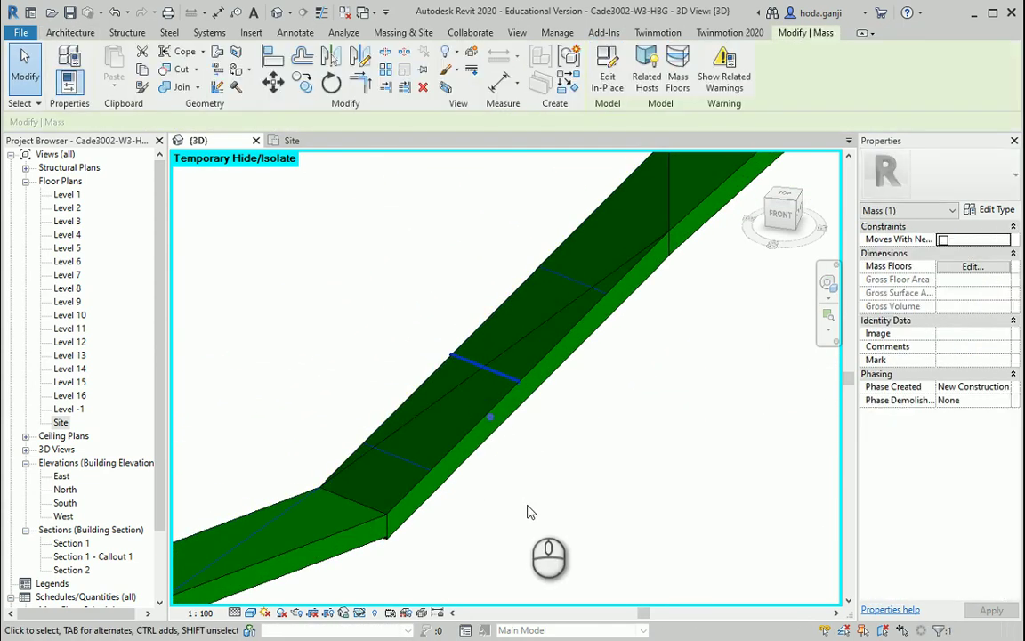
pyautogui.scroll(-2, 527, 511)
pyautogui.scroll(-2, 519, 510)
pyautogui.scroll(-2, 520, 512)
pyautogui.press('Escape')
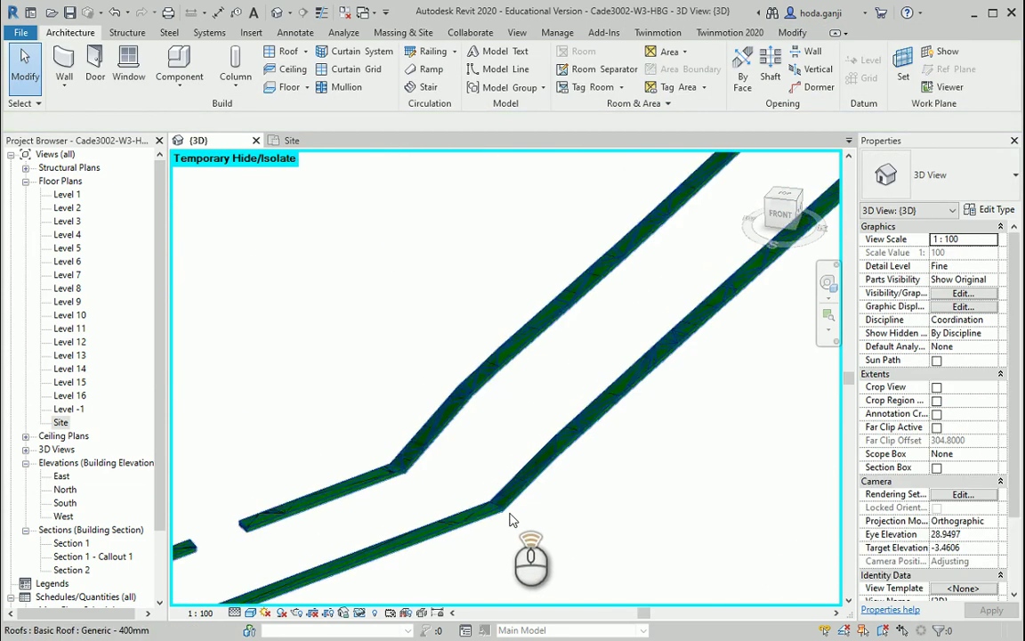
pyautogui.scroll(3, 510, 520)
pyautogui.scroll(1, 509, 509)
pyautogui.scroll(2, 503, 498)
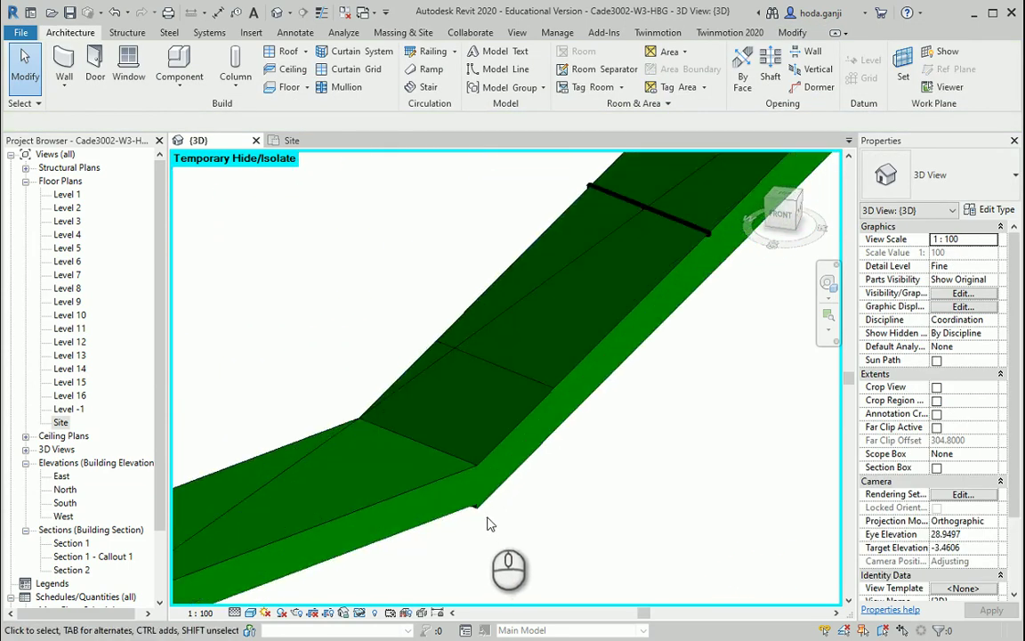
pyautogui.click(481, 481)
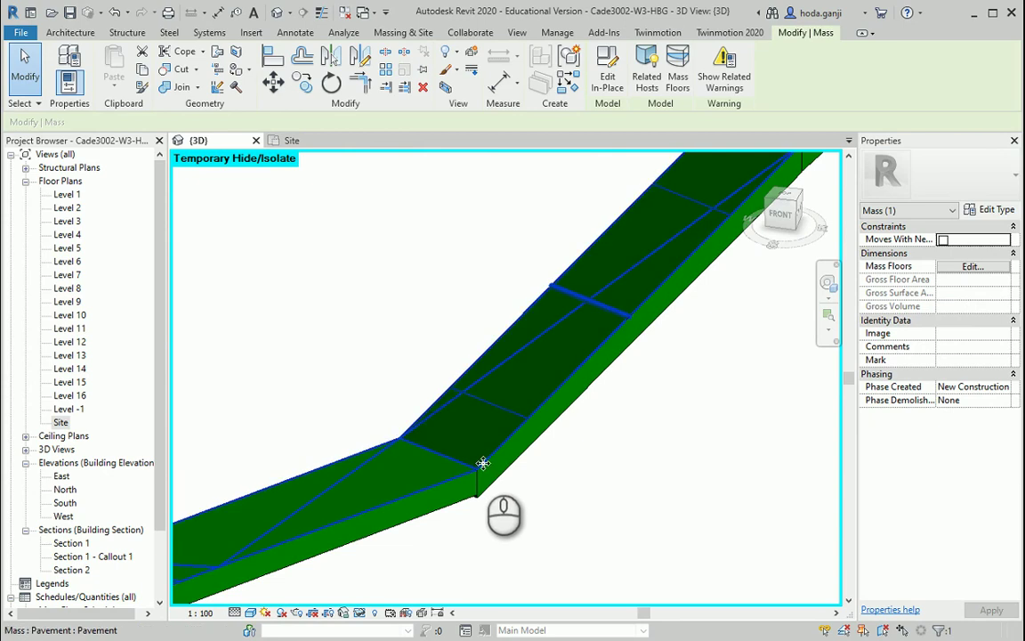
pyautogui.rightClick(484, 463)
pyautogui.moveTo(534, 164)
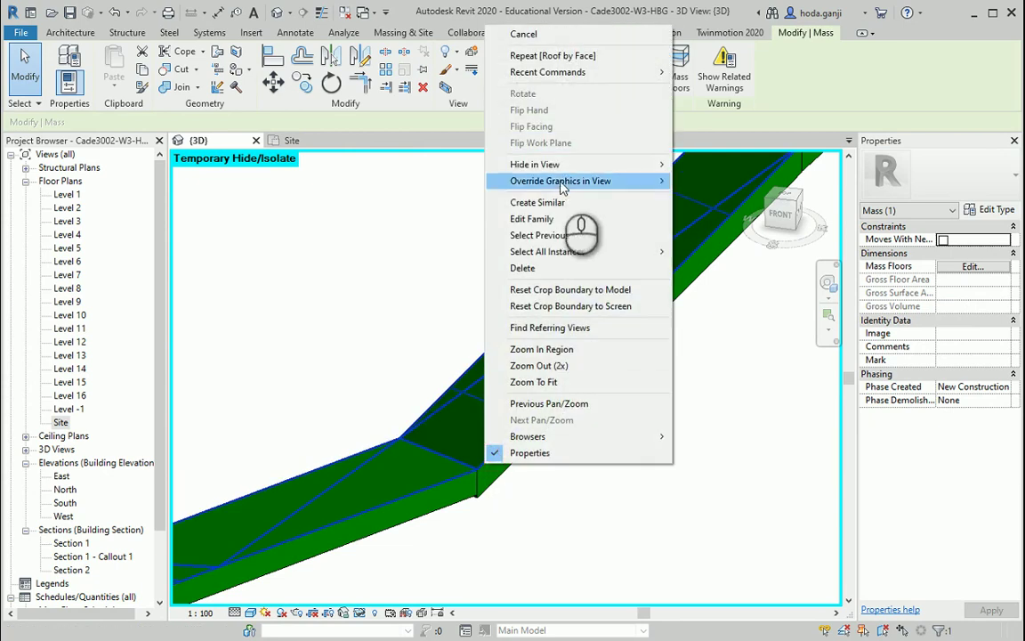
pyautogui.click(681, 169)
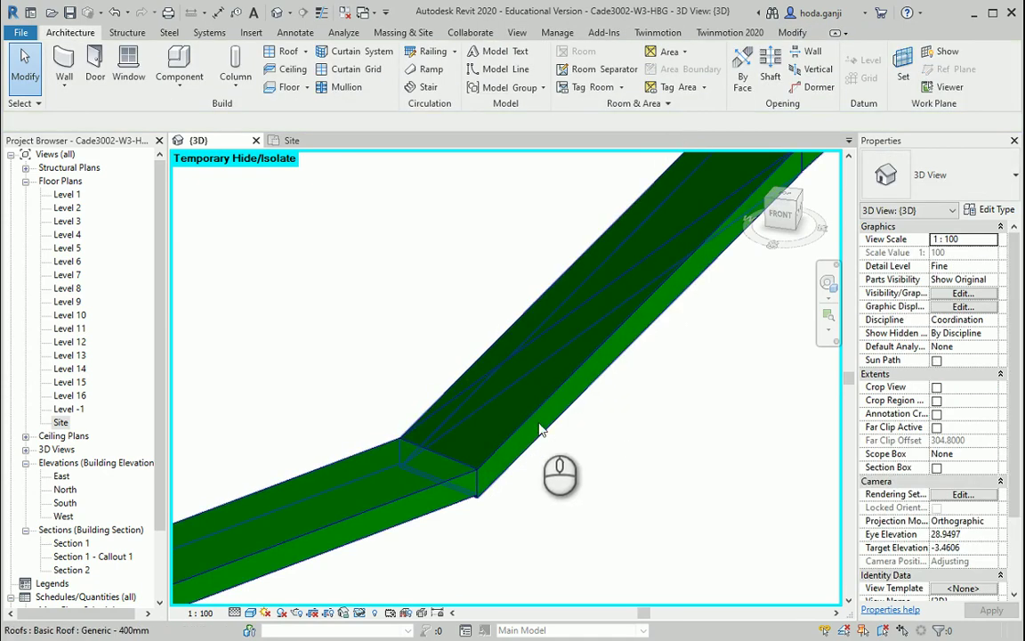
# - Select the new roof covering the pavement strips
pyautogui.click(540, 418)
pyautogui.scroll(-3, 551, 500)
pyautogui.scroll(-3, 481, 458)
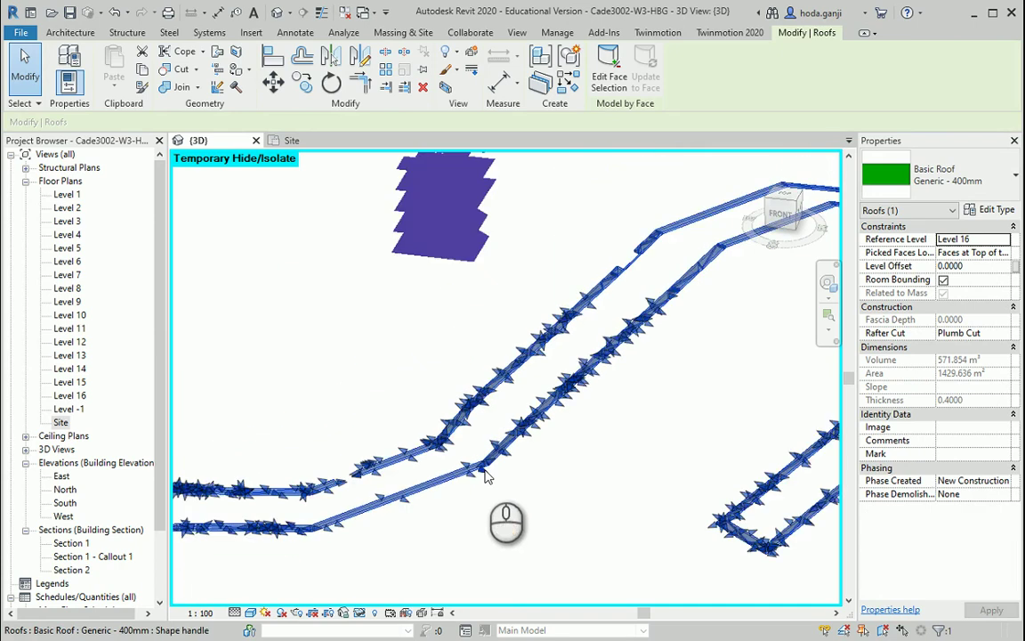
pyautogui.scroll(-2, 476, 480)
pyautogui.scroll(3, 501, 461)
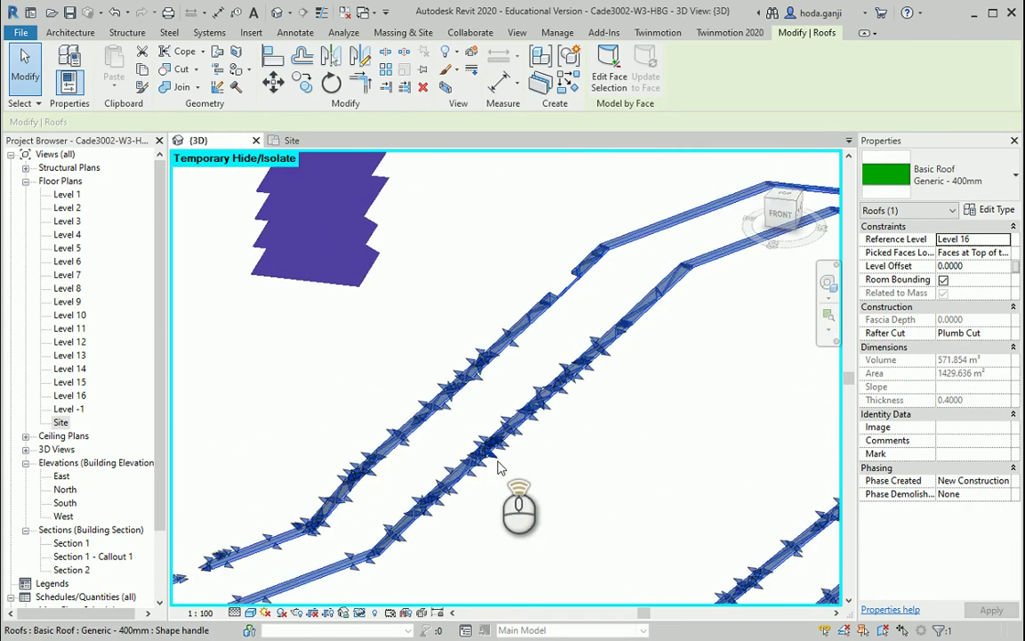
pyautogui.scroll(3, 606, 493)
pyautogui.scroll(2, 611, 374)
pyautogui.scroll(3, 577, 348)
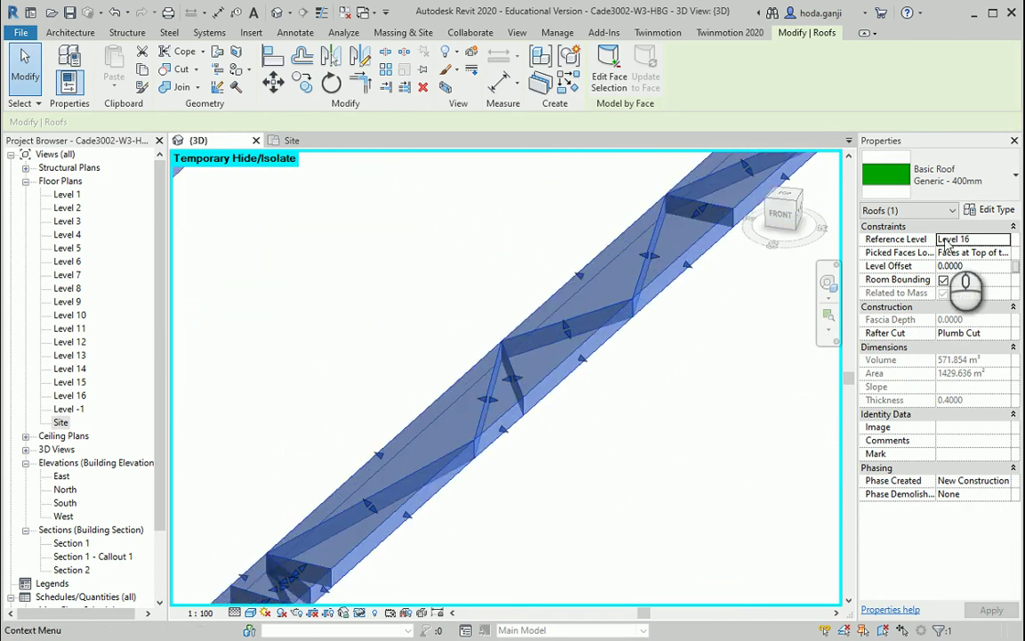
# - Duplicate the roof type as 'Pavement' with a 0.2 m structure layer
pyautogui.click(995, 210)
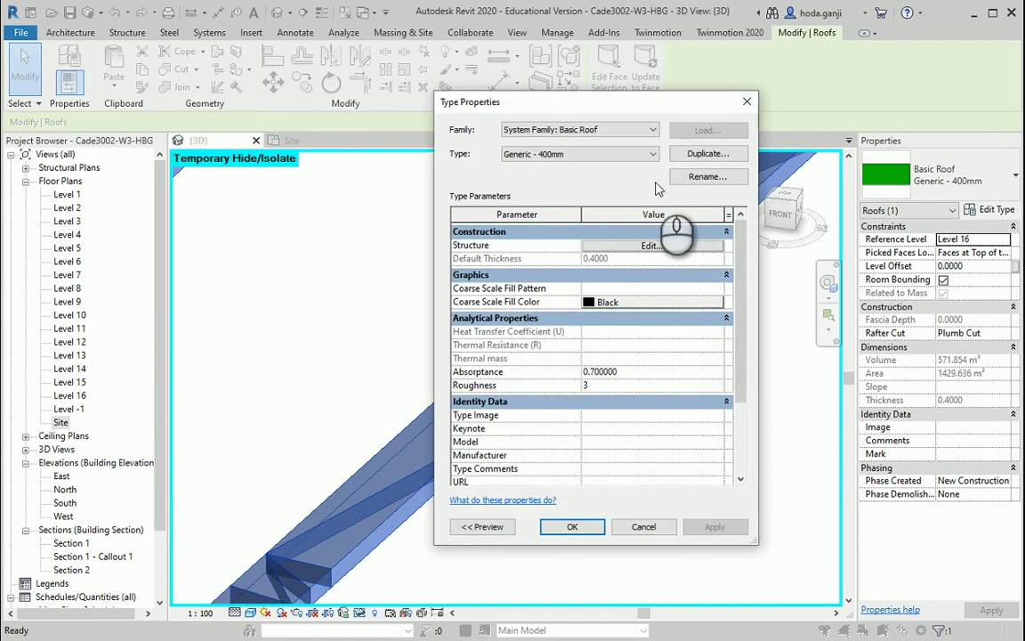
pyautogui.click(704, 153)
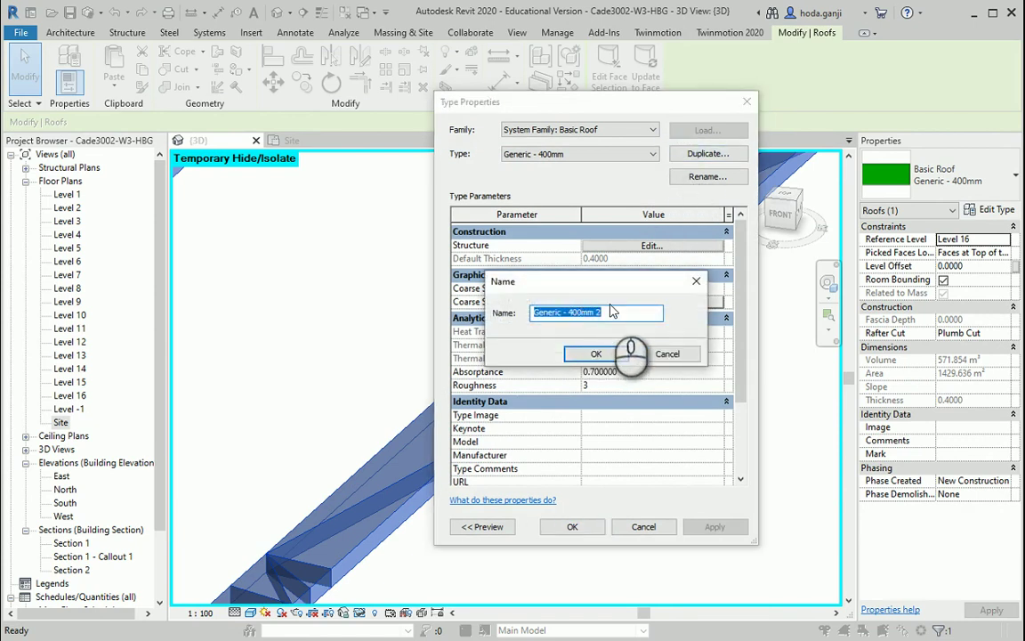
pyautogui.write('Pavement')
pyautogui.click(595, 353)
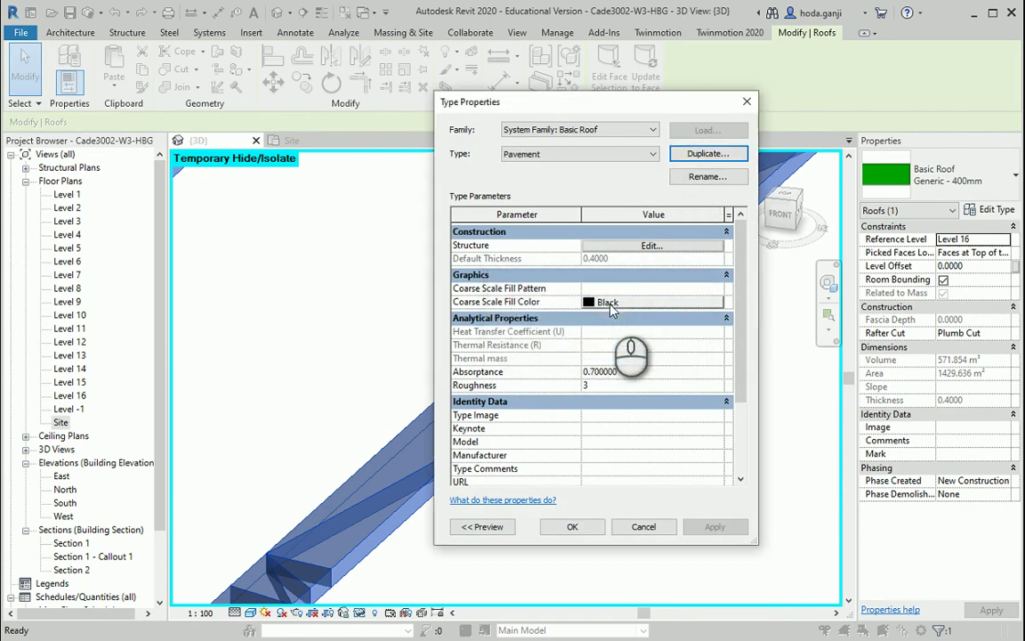
pyautogui.click(651, 245)
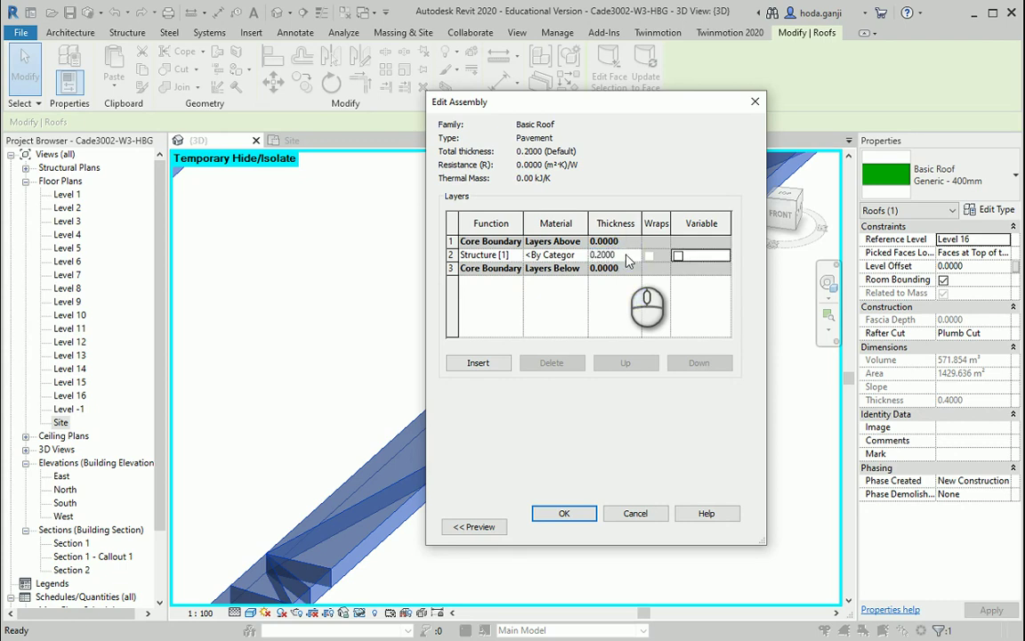
# - Duplicate Concrete, Cast-in-Place gray as a new material named 'Concrete, Pavement'
pyautogui.click(544, 255)
pyautogui.click(579, 254)
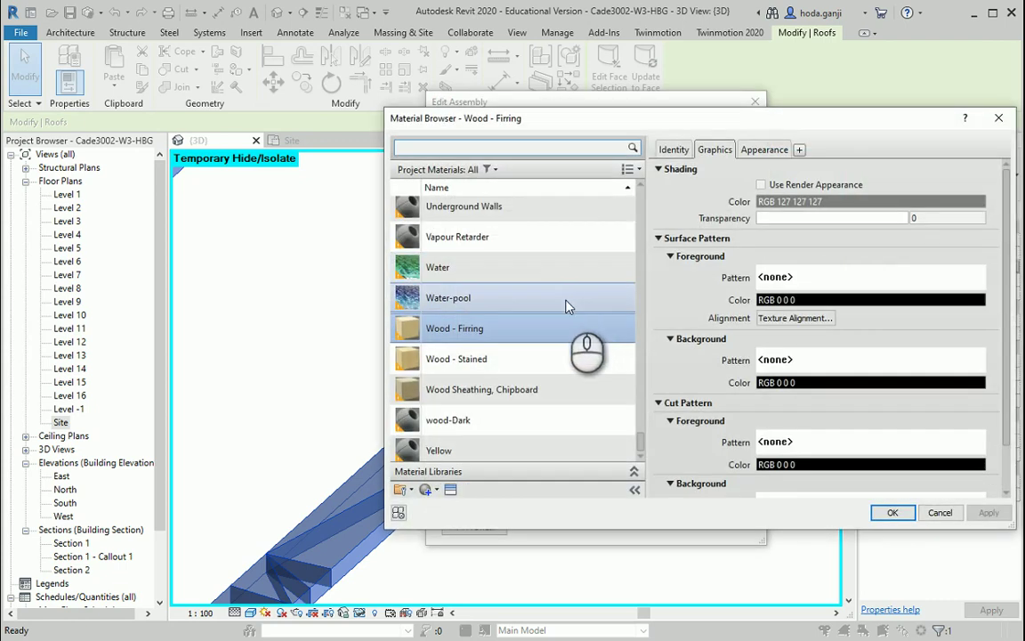
pyautogui.scroll(1, 519, 221)
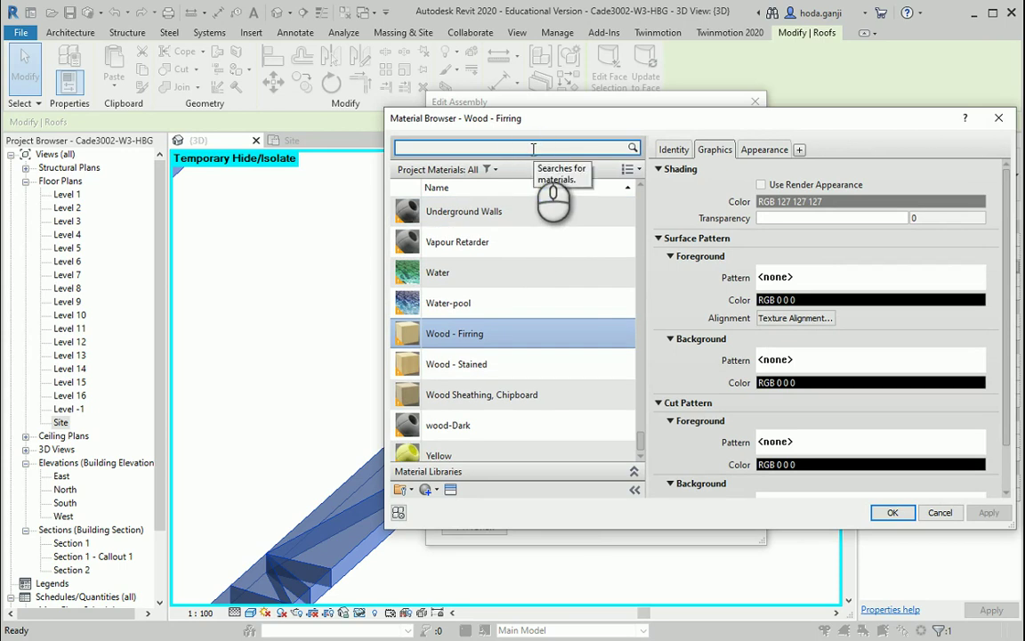
pyautogui.write('conc')
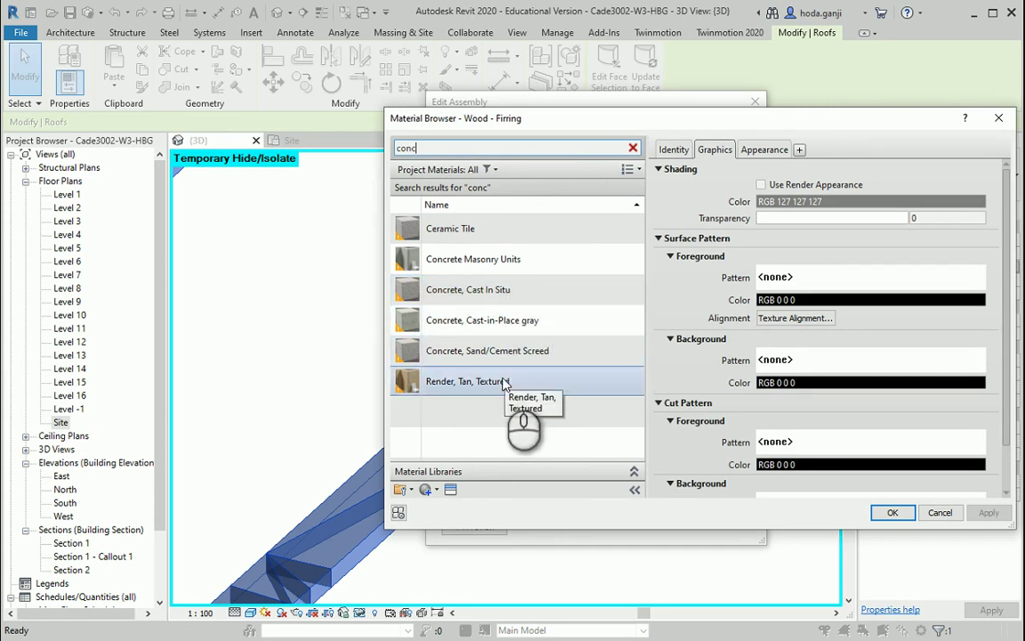
pyautogui.click(492, 320)
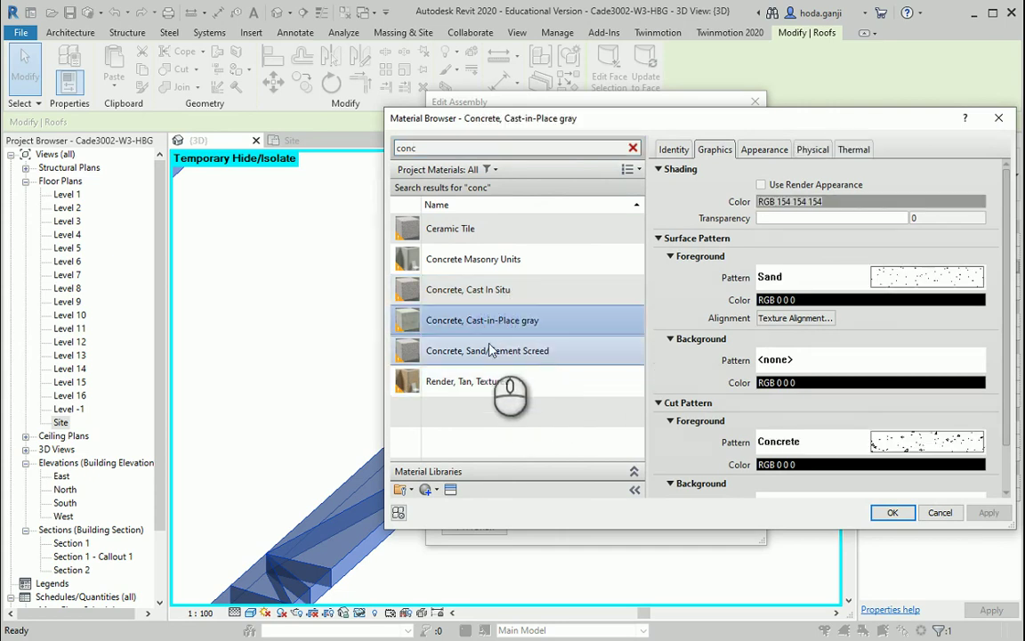
pyautogui.rightClick(476, 326)
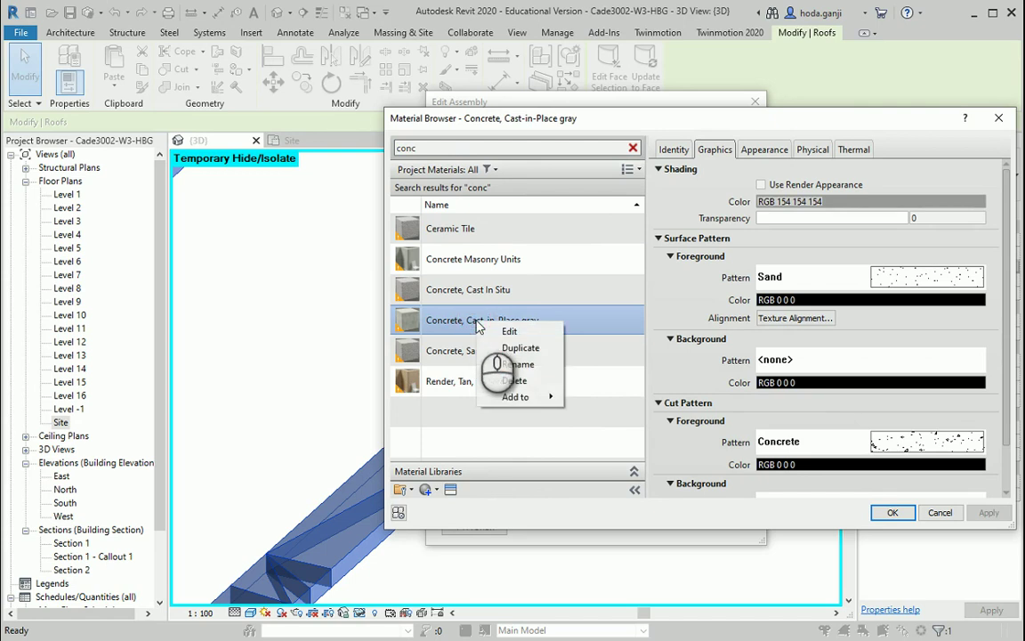
pyautogui.click(520, 350)
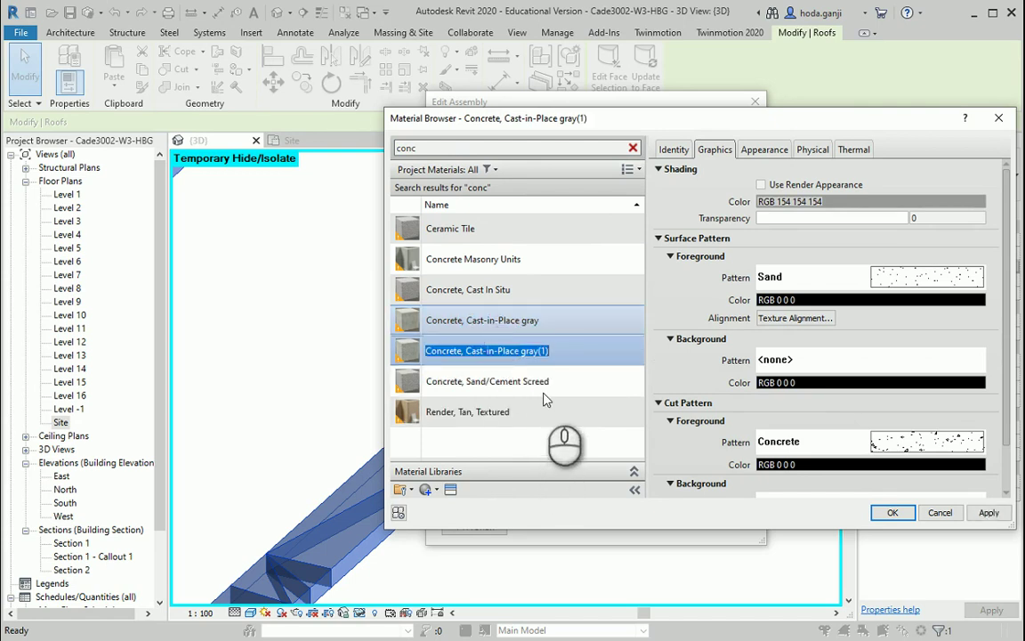
pyautogui.moveTo(465, 351); pyautogui.dragTo(559, 357)
pyautogui.write('Concrete, Pavement')
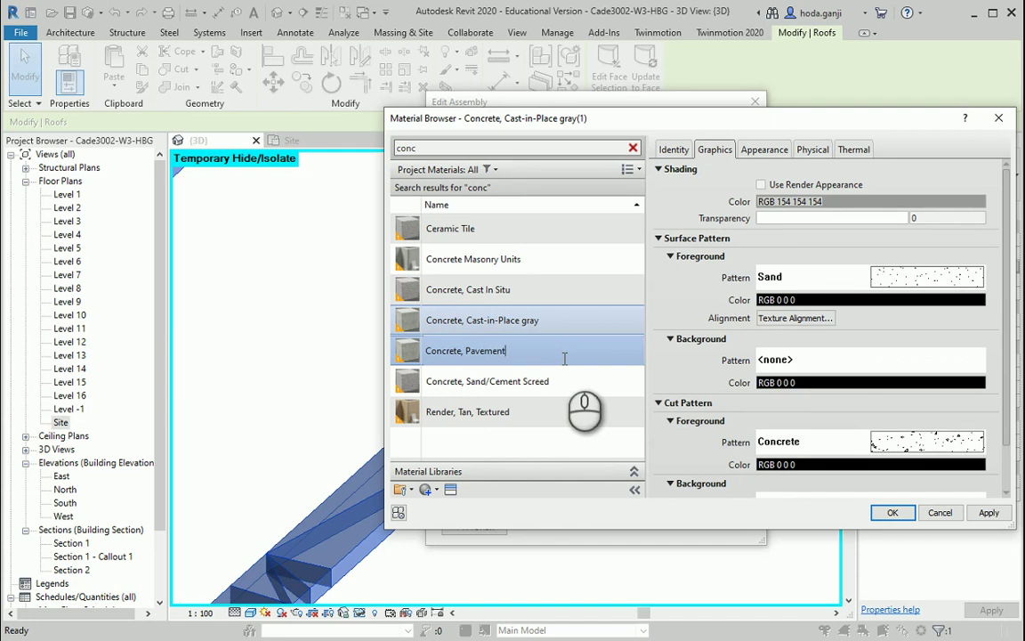
pyautogui.press('Return')
# - Give it light grey-blue shading RGB 207 215 218 and apply it to the Pavement type
pyautogui.click(850, 201)
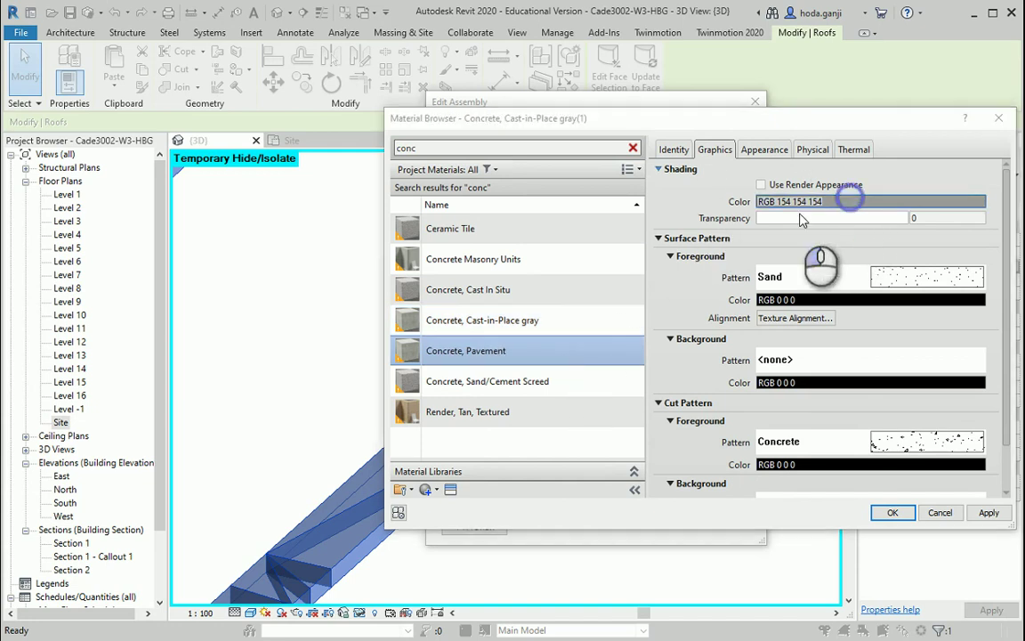
pyautogui.click(861, 232)
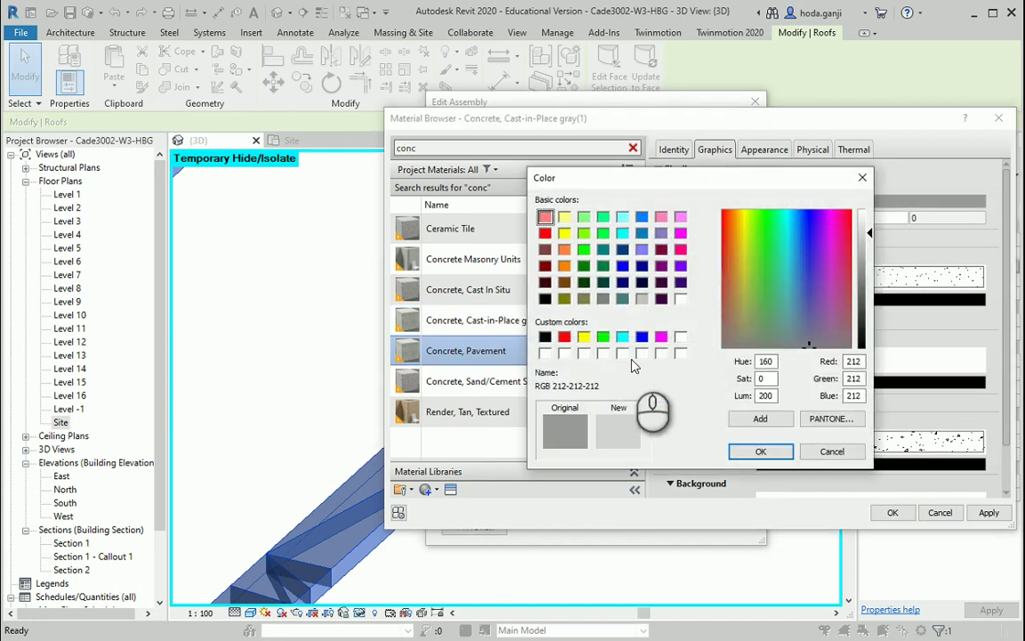
pyautogui.click(793, 330)
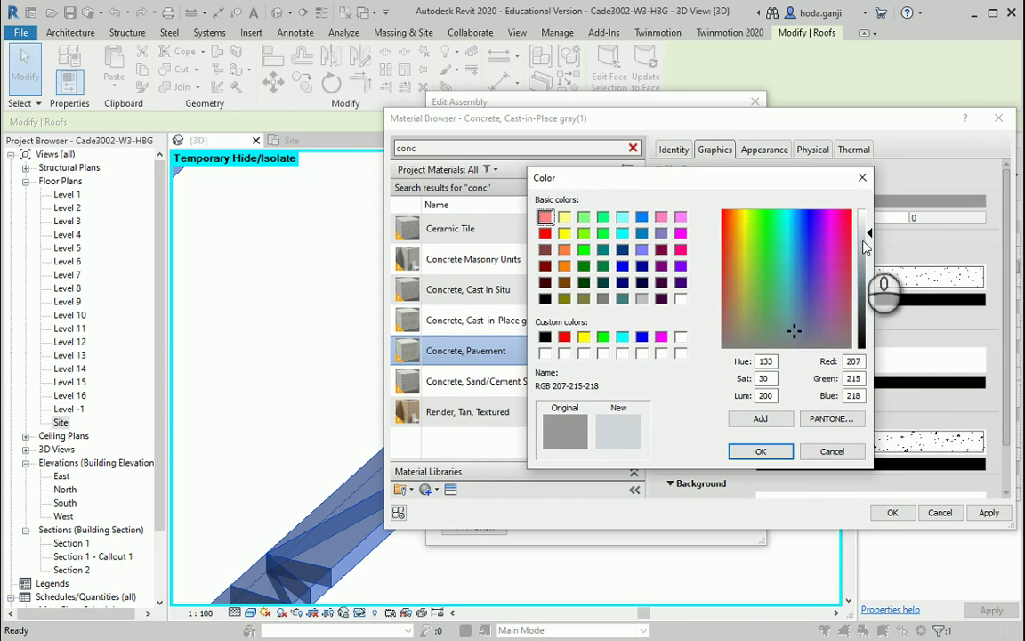
pyautogui.click(869, 242)
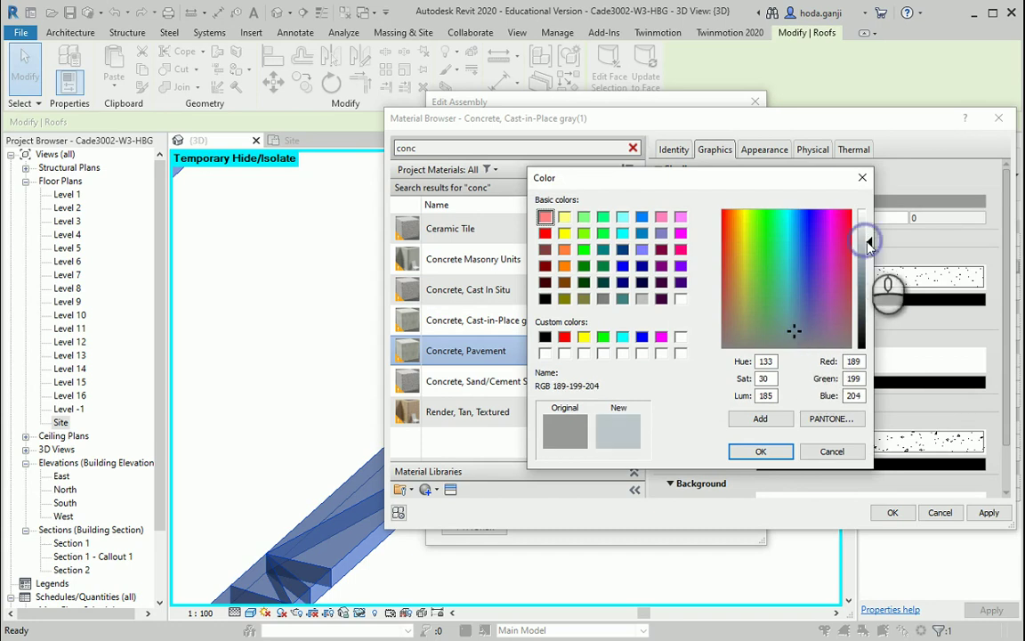
pyautogui.click(761, 451)
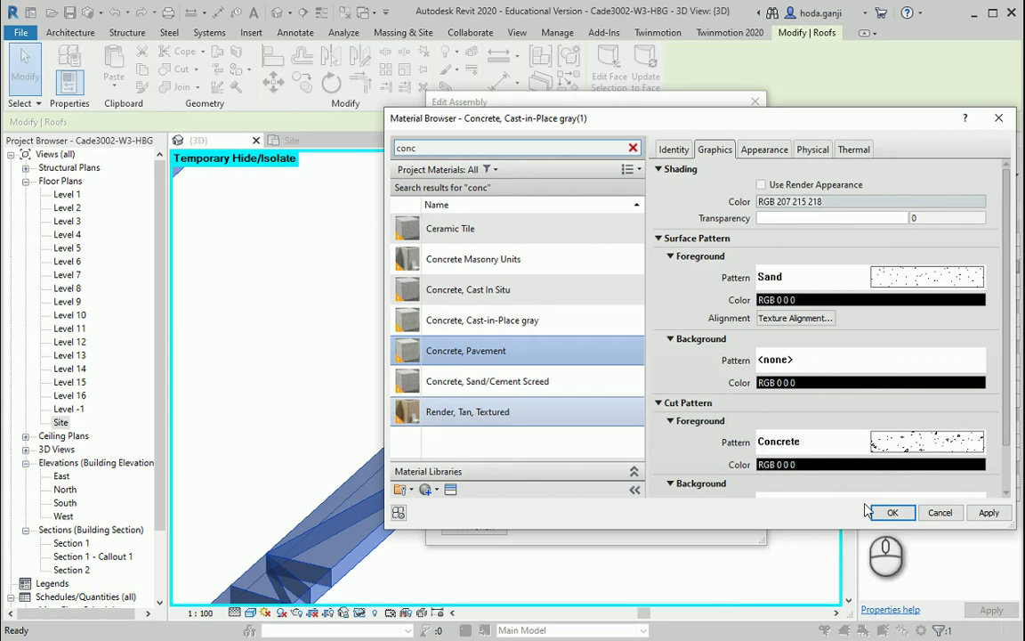
pyautogui.click(892, 512)
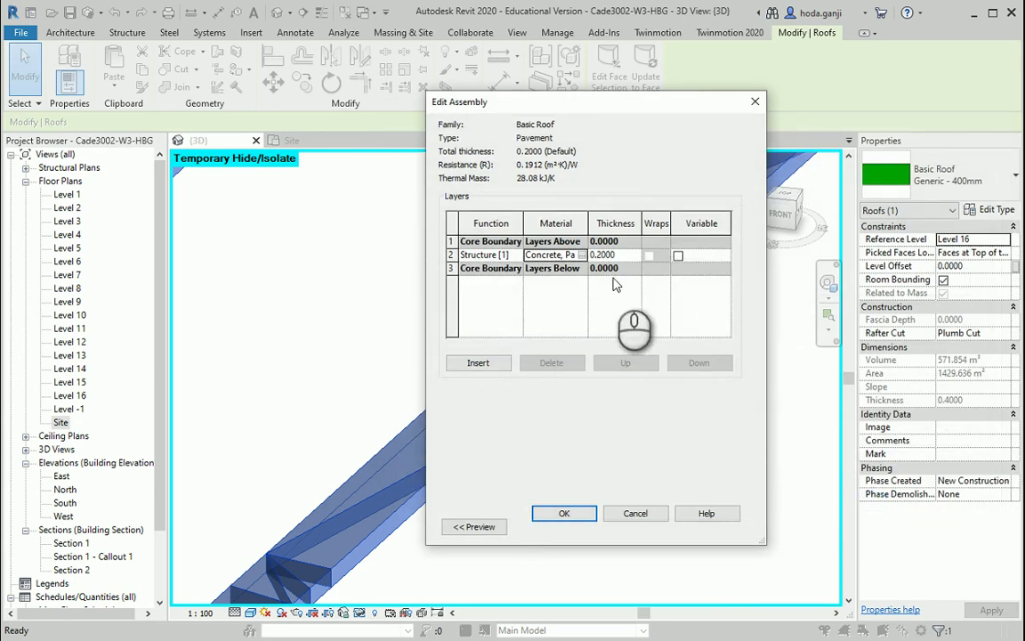
pyautogui.click(572, 527)
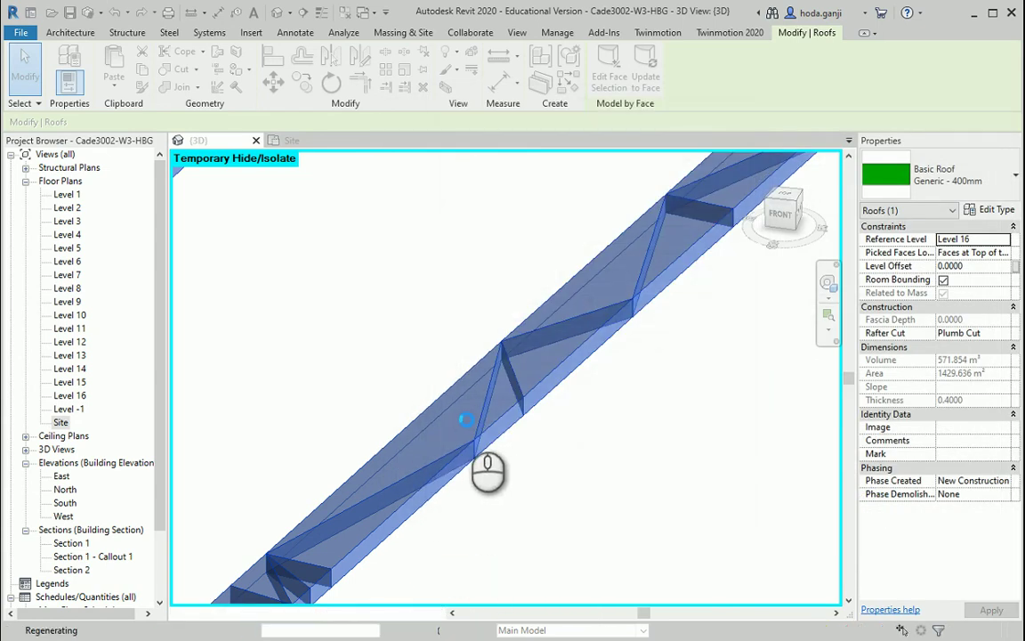
pyautogui.scroll(-3, 409, 423)
# - Reset Temporary Hide/Isolate to show all hidden elements again
pyautogui.scroll(-2, 353, 533)
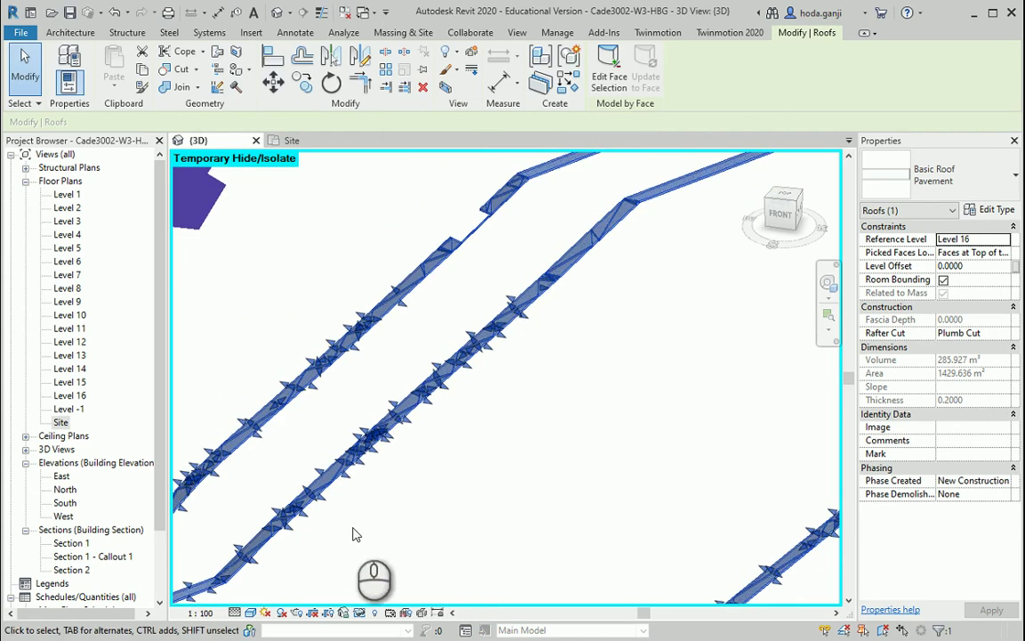
pyautogui.click(354, 613)
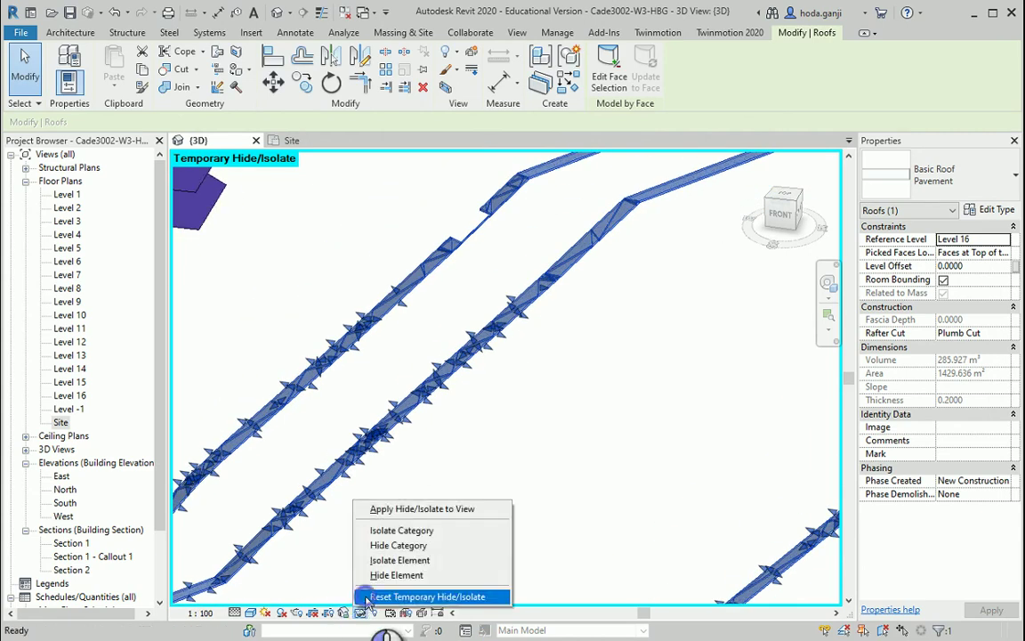
pyautogui.click(368, 597)
# - Set the pavement roof's Level Offset to 0.2 m
pyautogui.scroll(3, 355, 457)
pyautogui.scroll(2, 317, 413)
pyautogui.scroll(1, 317, 412)
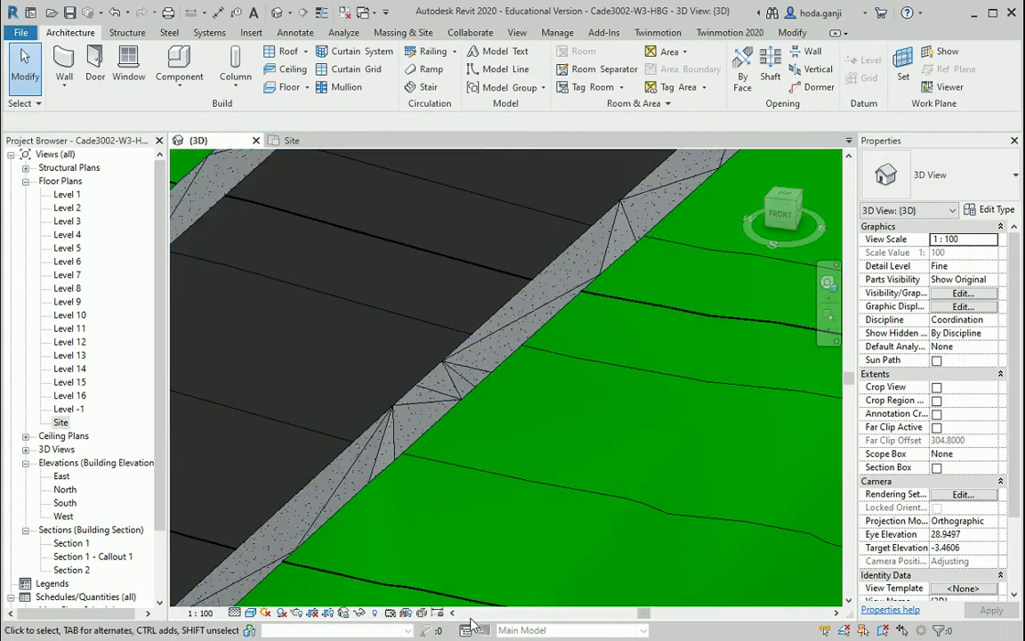
pyautogui.scroll(3, 338, 445)
pyautogui.scroll(1, 421, 518)
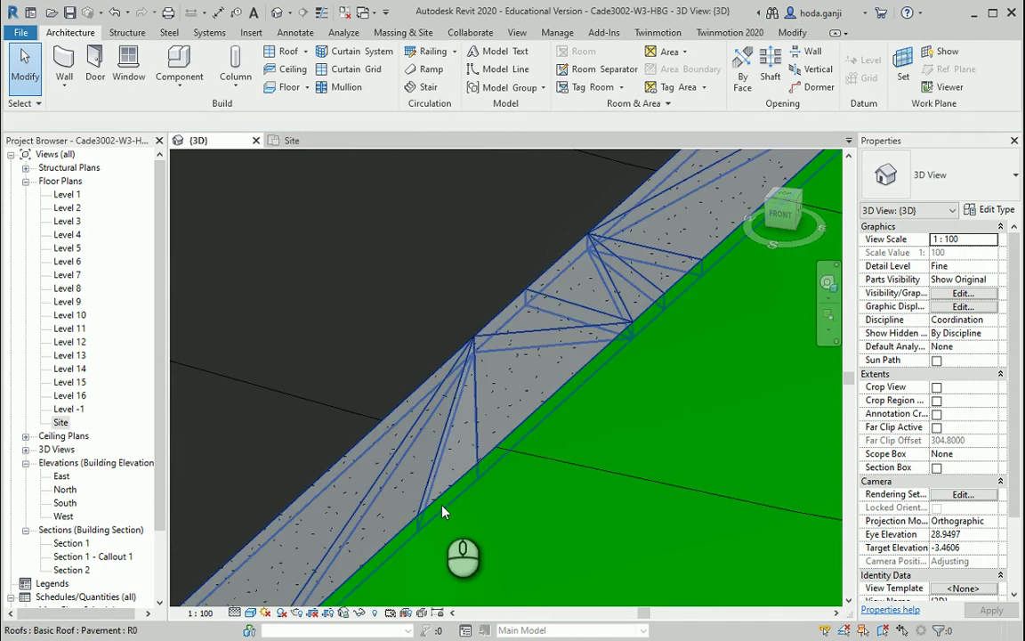
pyautogui.scroll(1, 442, 510)
pyautogui.scroll(1, 442, 510)
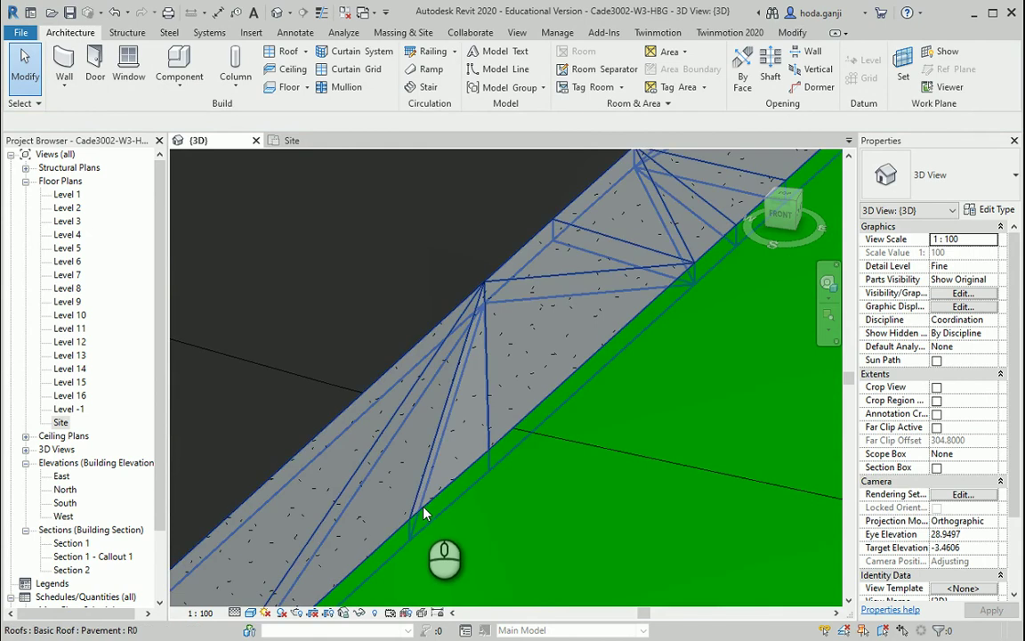
pyautogui.click(425, 513)
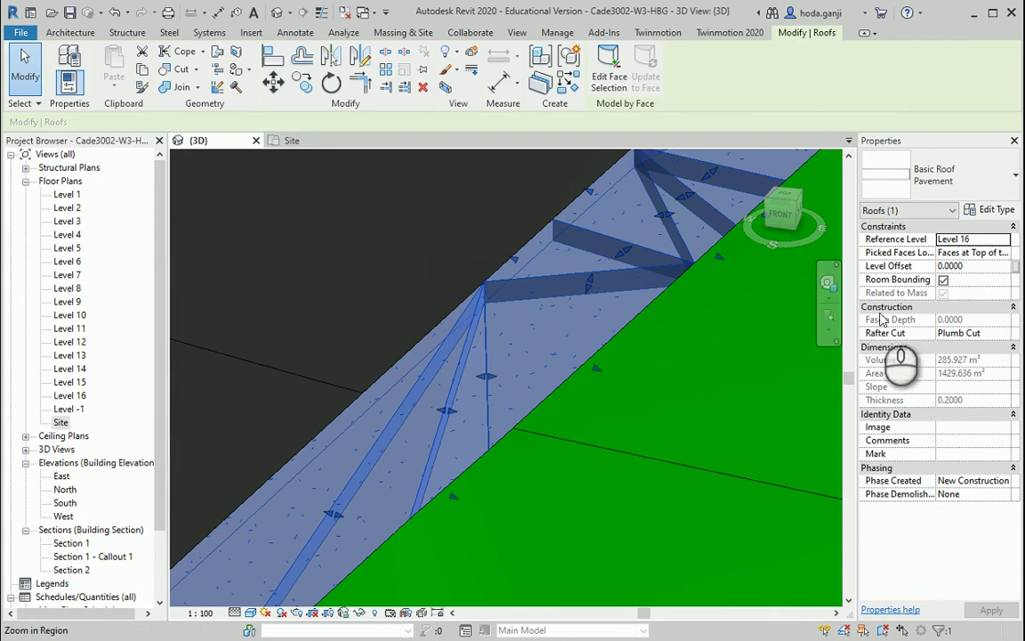
pyautogui.click(974, 266)
pyautogui.write('0.2000')
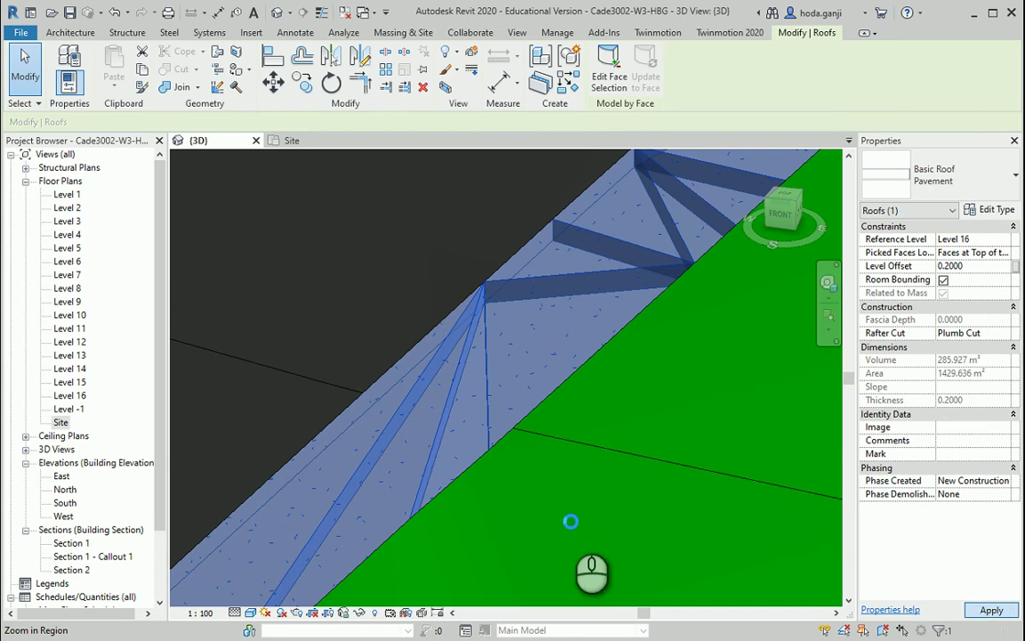
pyautogui.press('Escape')
pyautogui.scroll(-2, 333, 389)
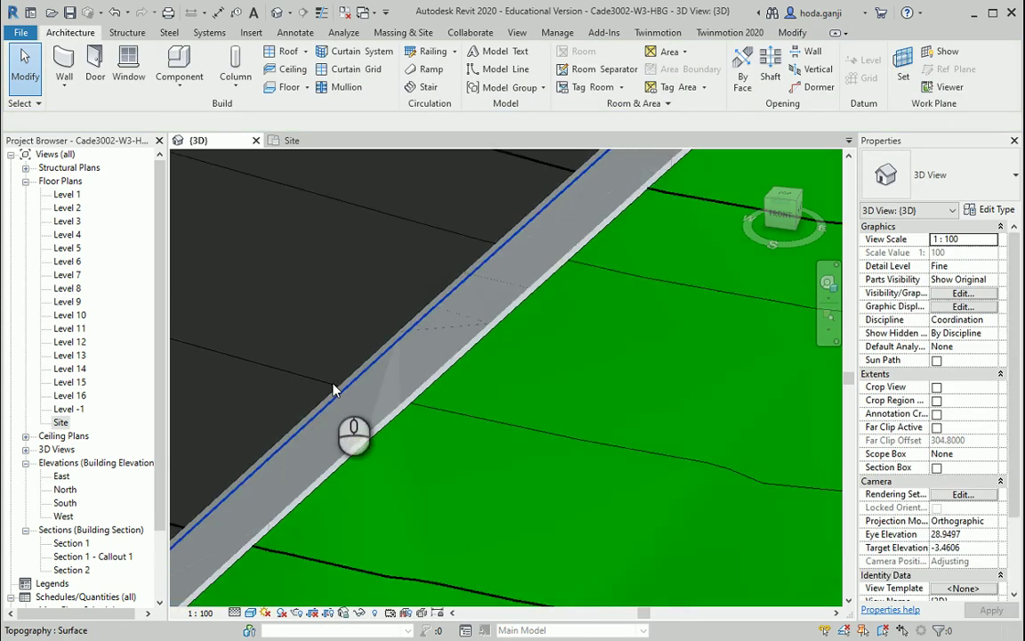
pyautogui.scroll(-2, 382, 414)
pyautogui.scroll(-2, 430, 427)
pyautogui.scroll(-1, 423, 427)
pyautogui.scroll(3, 356, 445)
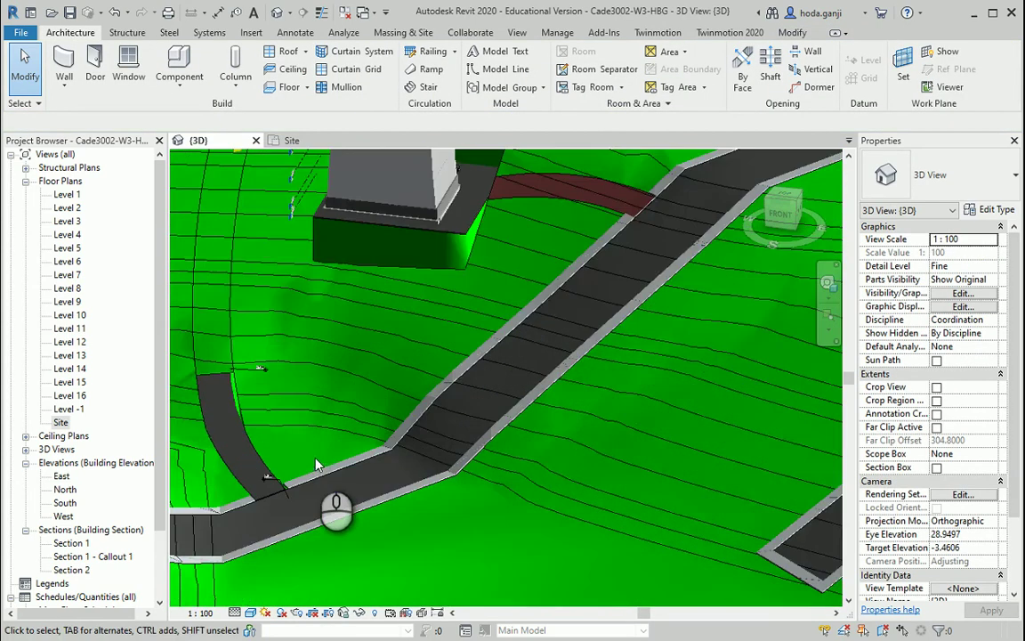
pyautogui.scroll(2, 317, 464)
pyautogui.scroll(2, 623, 413)
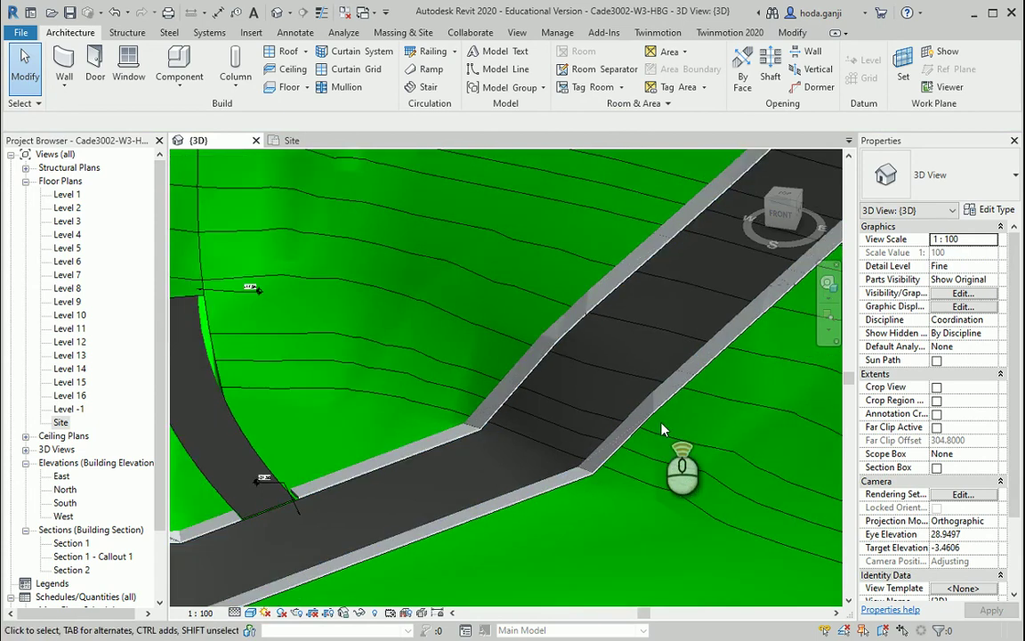
pyautogui.scroll(2, 661, 430)
pyautogui.scroll(2, 656, 426)
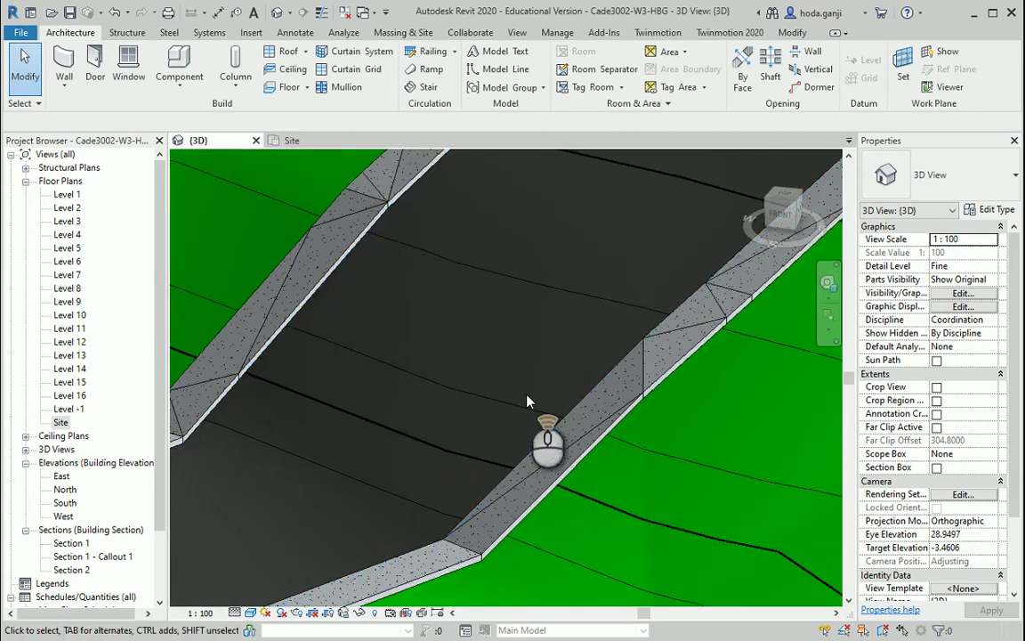
pyautogui.scroll(-1, 526, 403)
pyautogui.scroll(-1, 492, 405)
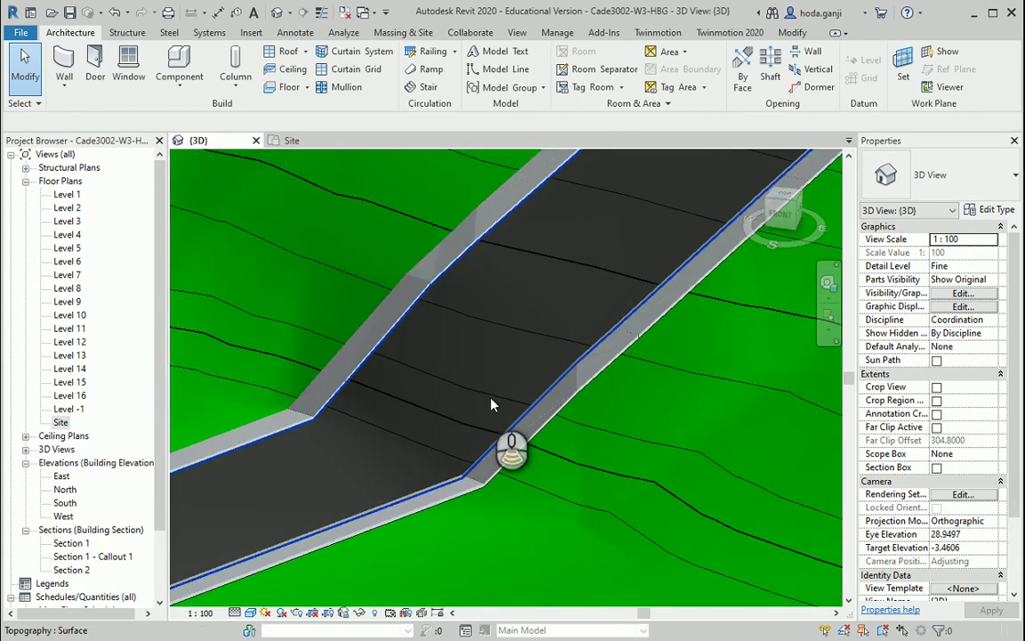
pyautogui.scroll(-2, 492, 405)
pyautogui.scroll(-2, 436, 418)
pyautogui.scroll(-2, 427, 409)
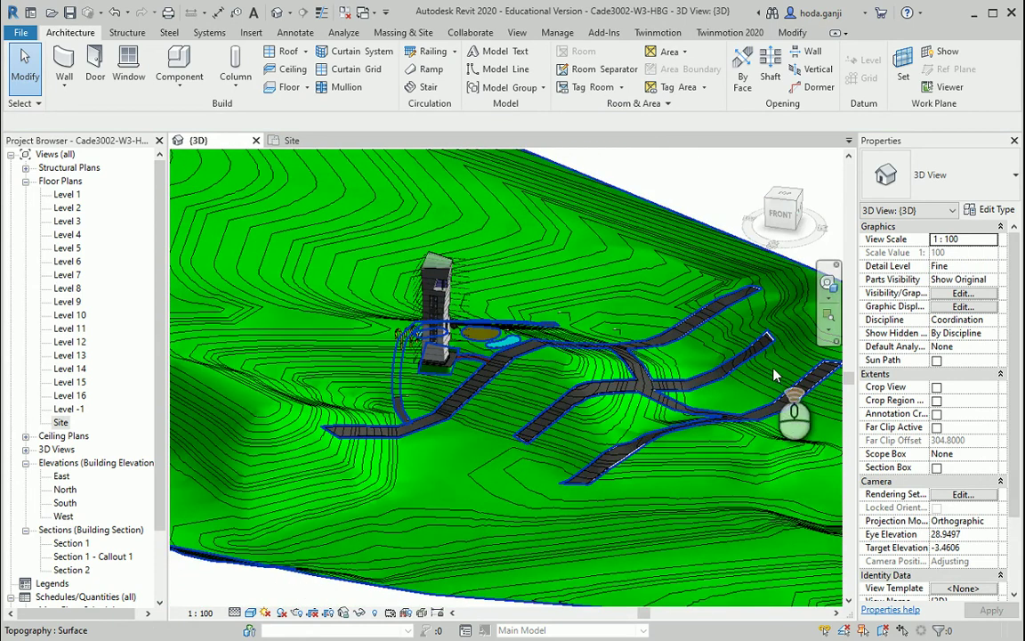
pyautogui.scroll(2, 534, 369)
pyautogui.scroll(2, 476, 397)
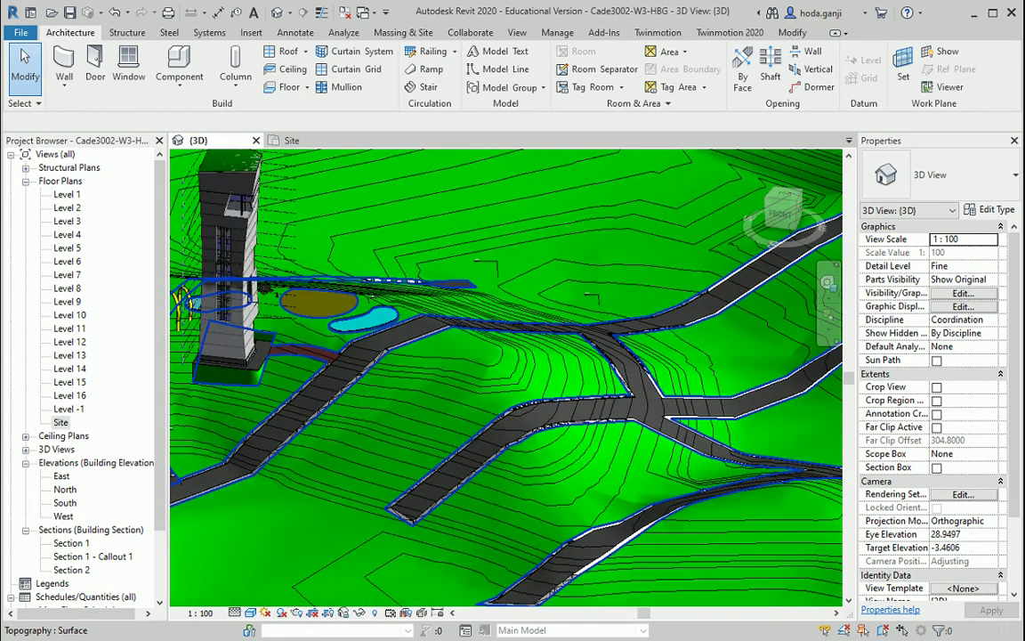